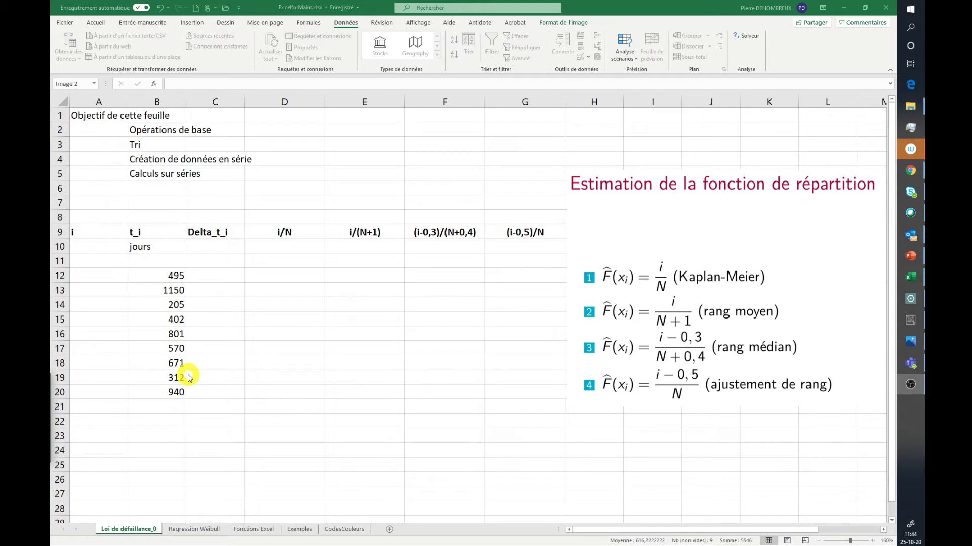
- Calculate the average of the t_i values in B12:B20 with the MOYENNE function in cell B22
{"action": "left_click", "coordinate": [155, 420]}
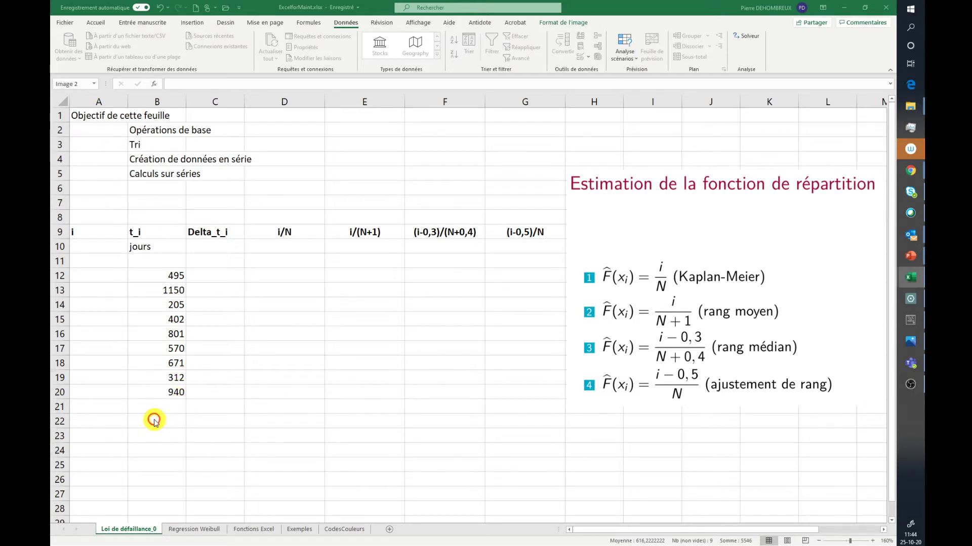
{"action": "left_click", "coordinate": [155, 419]}
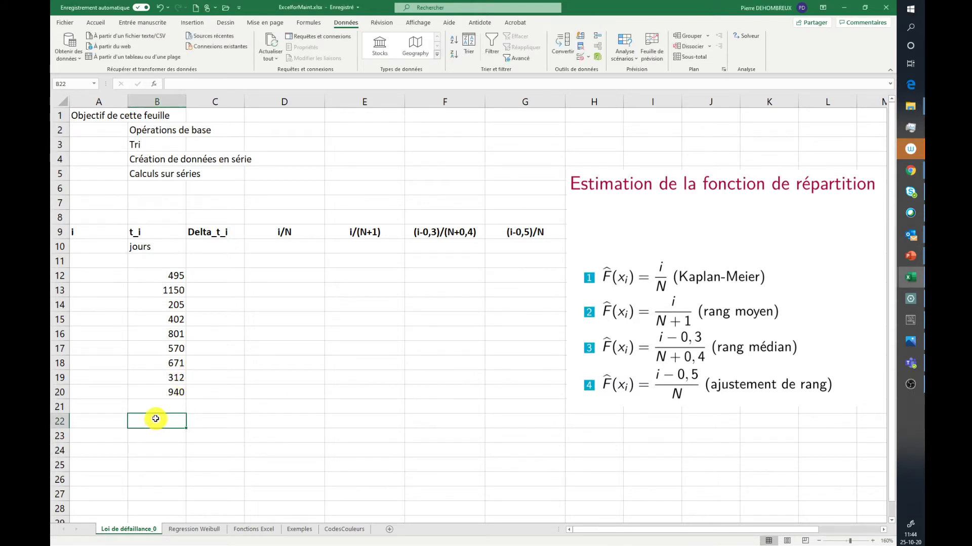
{"action": "type", "text": "=+"}
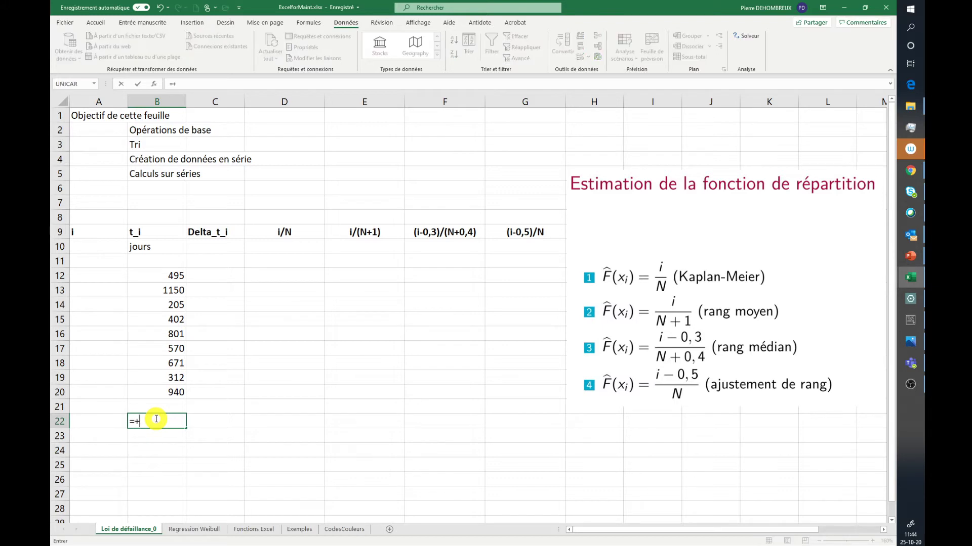
{"action": "type", "text": "MOY"}
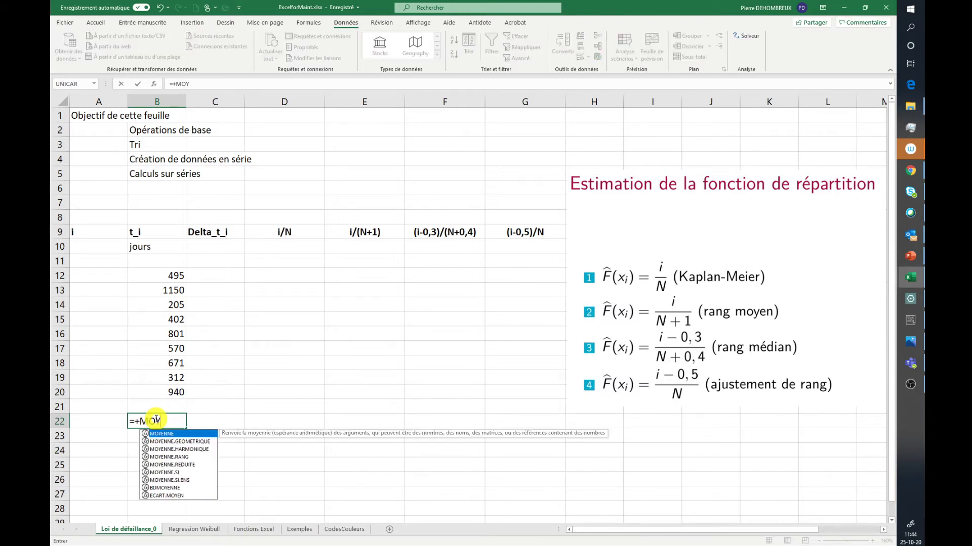
{"action": "type", "text": "ENNE"}
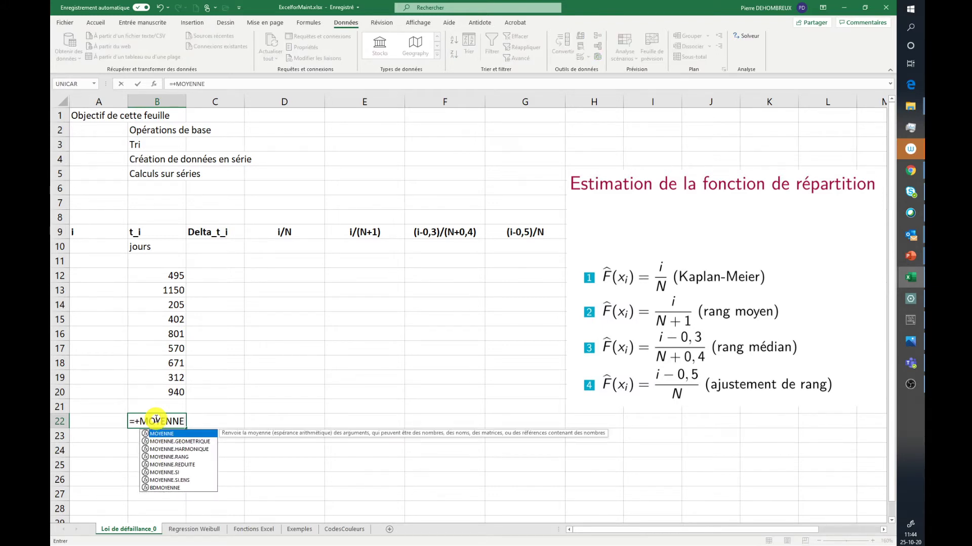
{"action": "type", "text": "("}
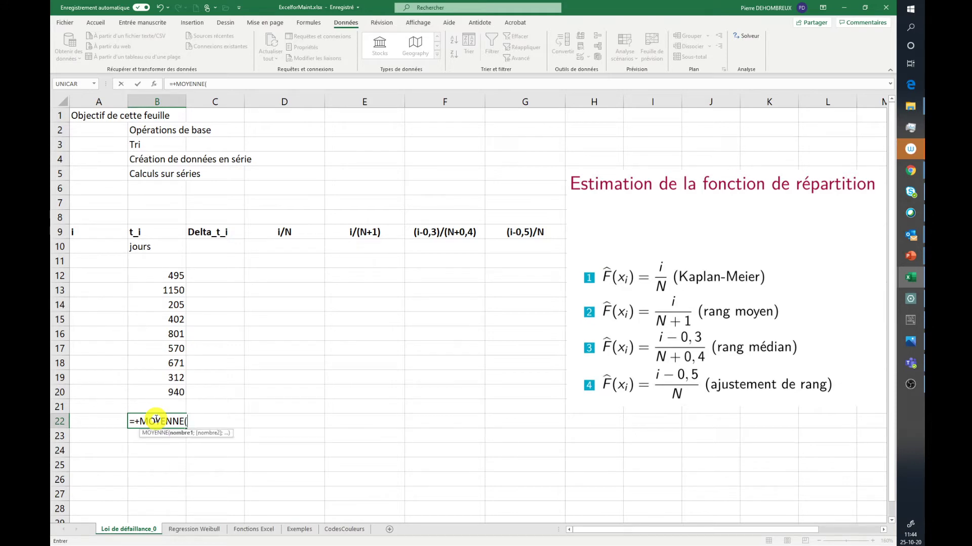
{"action": "key", "text": "Up"}
{"action": "key", "text": "Up"}
{"action": "key", "text": "Up"}
{"action": "key", "text": "Up"}
{"action": "key", "text": "Up"}
{"action": "key", "text": "Up"}
{"action": "key", "text": "Up"}
{"action": "key", "text": "Up"}
{"action": "key", "text": "Up"}
{"action": "key", "text": "Up"}
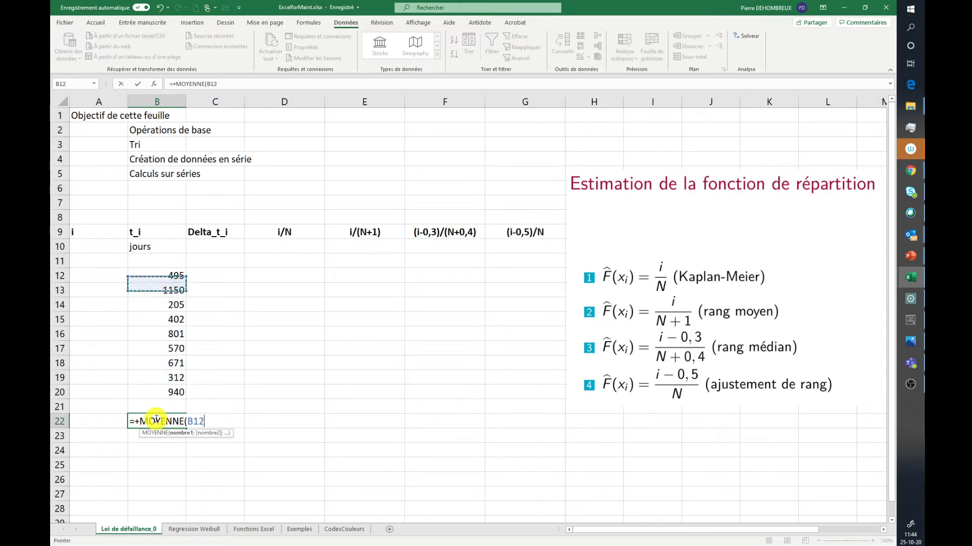
{"action": "key", "text": "shift+Down"}
{"action": "key", "text": "shift+Down"}
{"action": "key", "text": "shift+Down"}
{"action": "key", "text": "shift+Down"}
{"action": "key", "text": "shift+Down"}
{"action": "key", "text": "shift+Down"}
{"action": "key", "text": "shift+Down"}
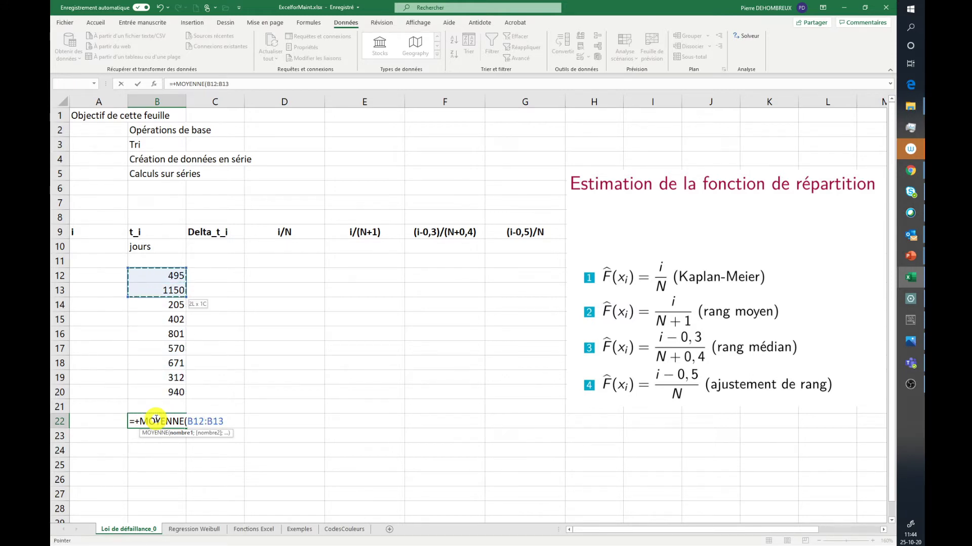
{"action": "key", "text": "shift+Down"}
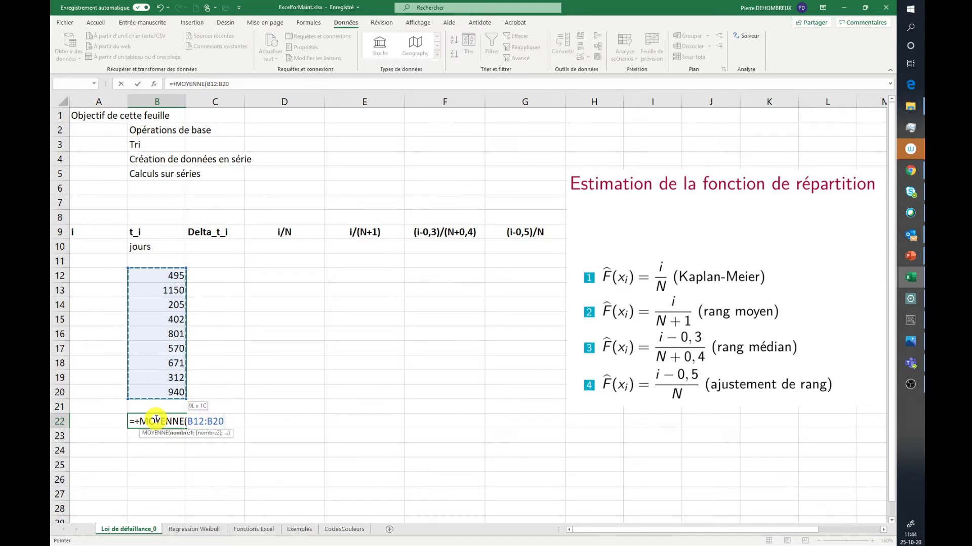
{"action": "type", "text": ")"}
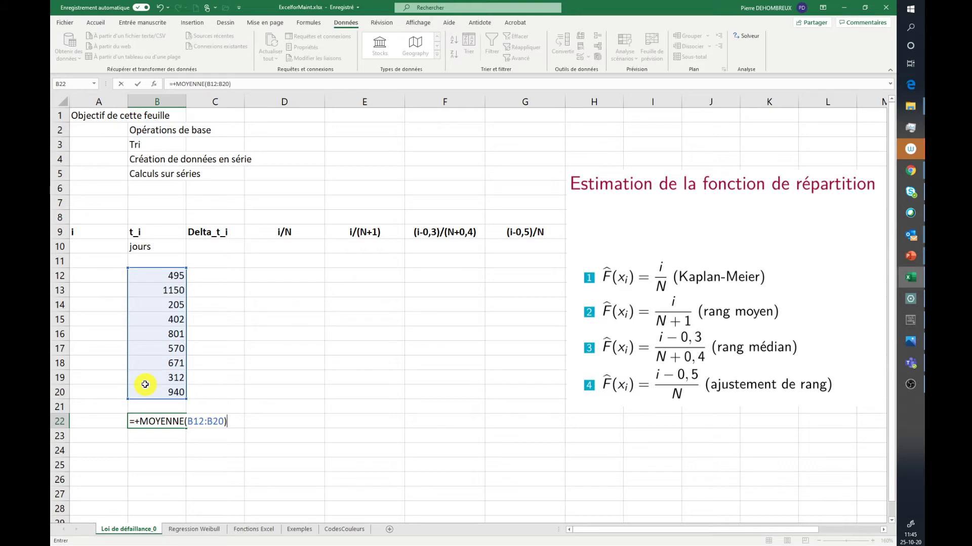
{"action": "key", "text": "Return"}
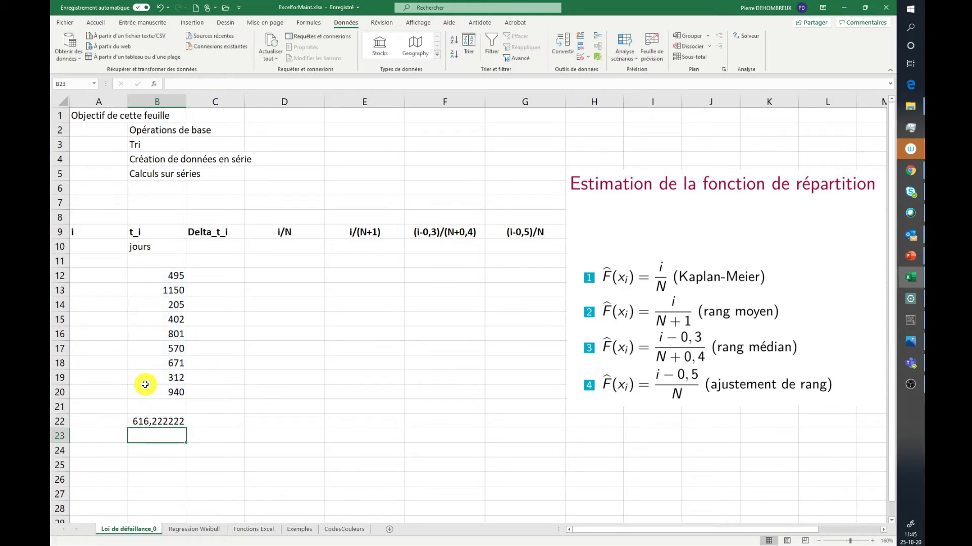
{"action": "key", "text": "Up"}
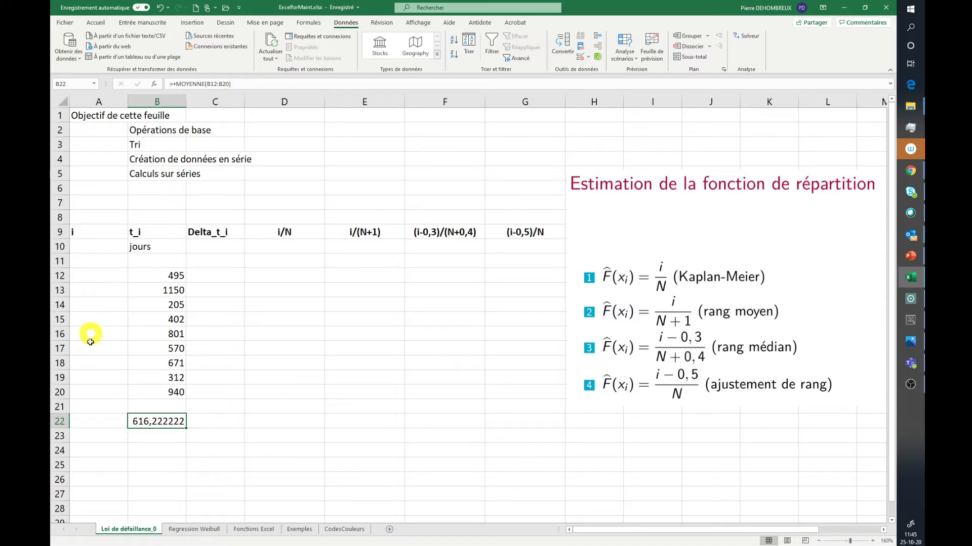
- Label the average "valeur moyenne" in cell A22 and widen column A so the whole label fits
{"action": "left_click", "coordinate": [87, 425]}
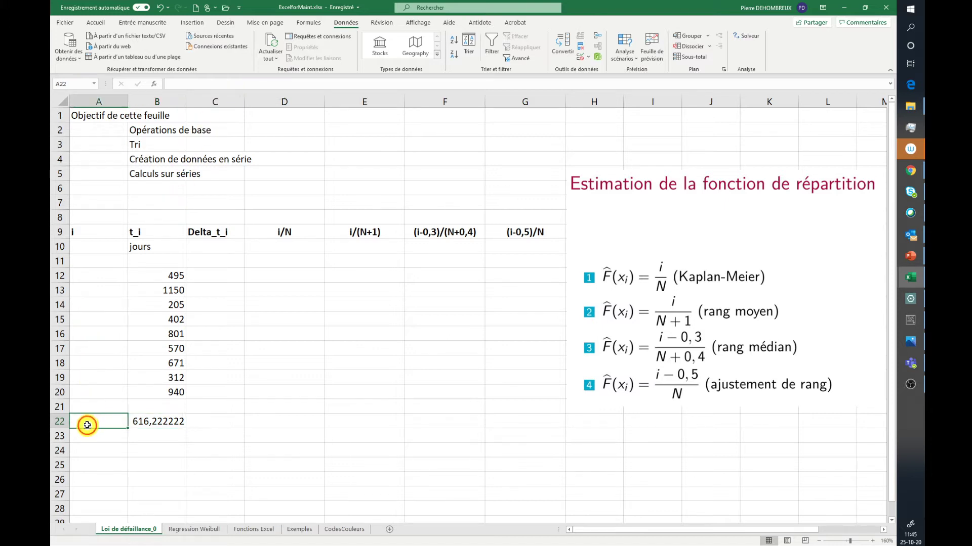
{"action": "type", "text": "valeur"}
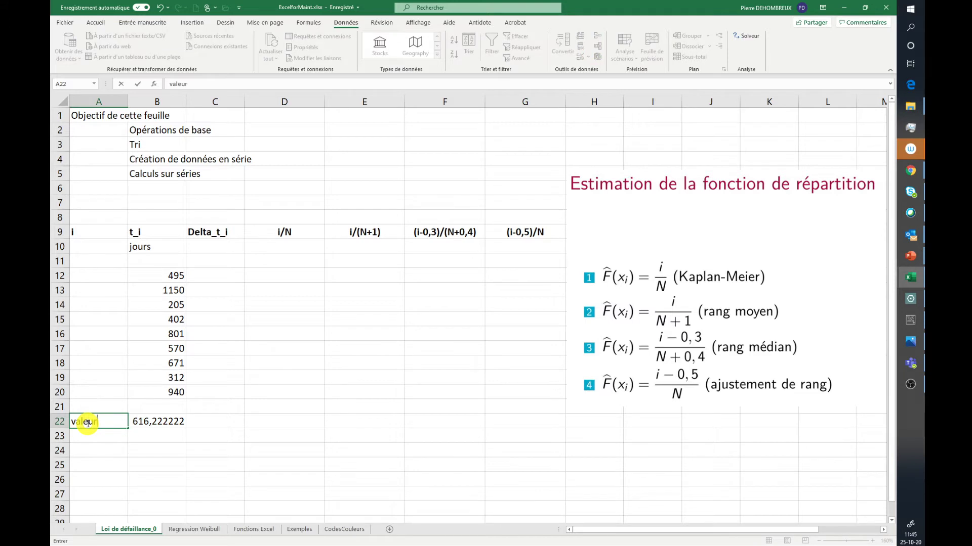
{"action": "type", "text": " moyenne"}
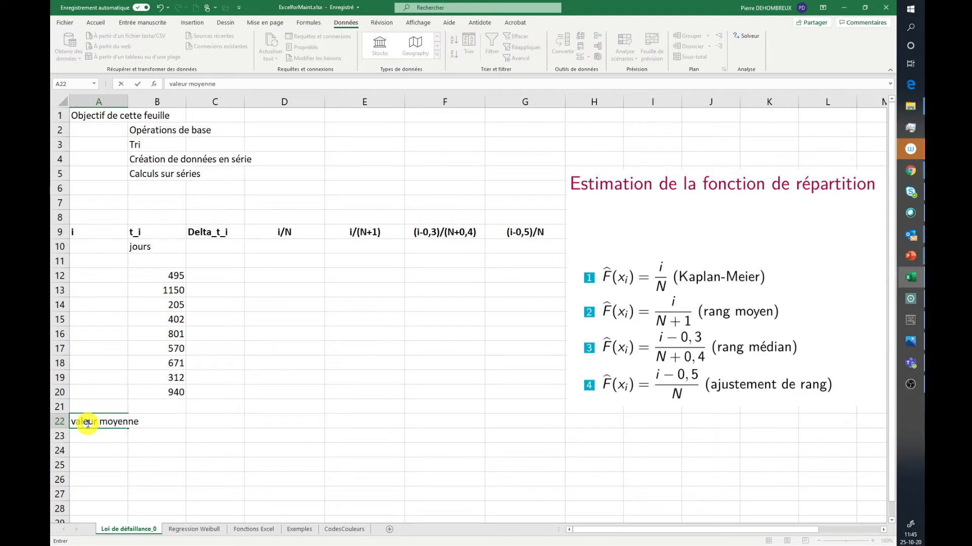
{"action": "key", "text": "Tab"}
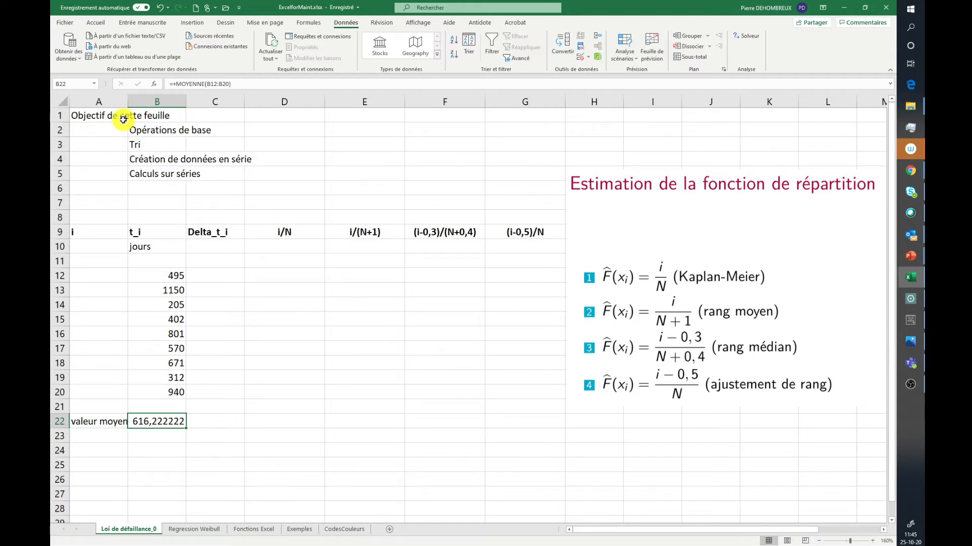
{"action": "left_click_drag", "start_coordinate": [128, 102], "coordinate": [141, 102]}
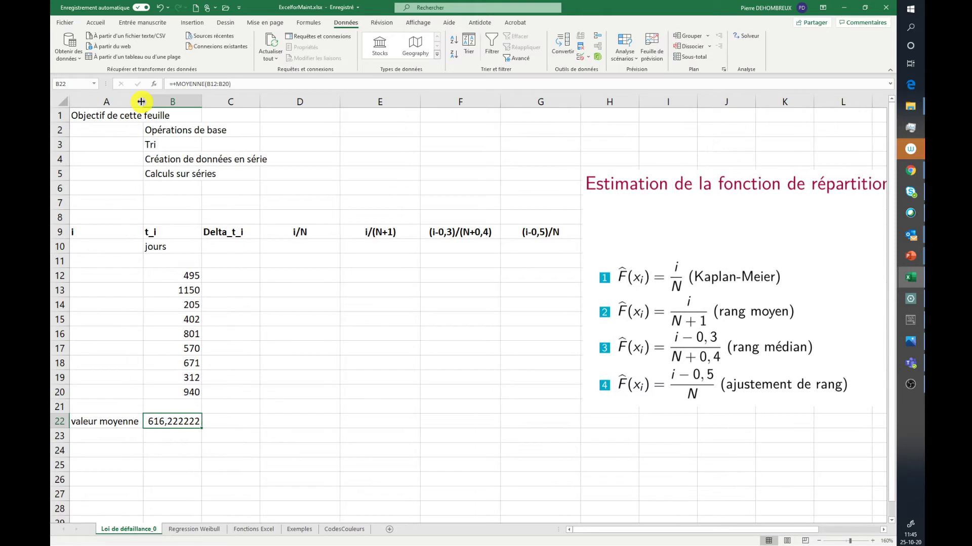
- Enter the unit "jours" in cell C22 beside the average
{"action": "left_click", "coordinate": [226, 424]}
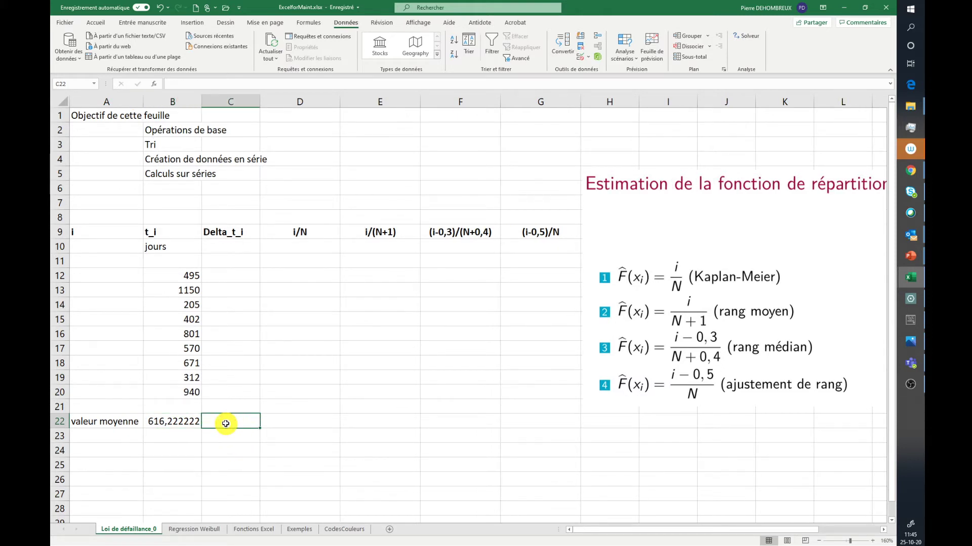
{"action": "type", "text": "'"}
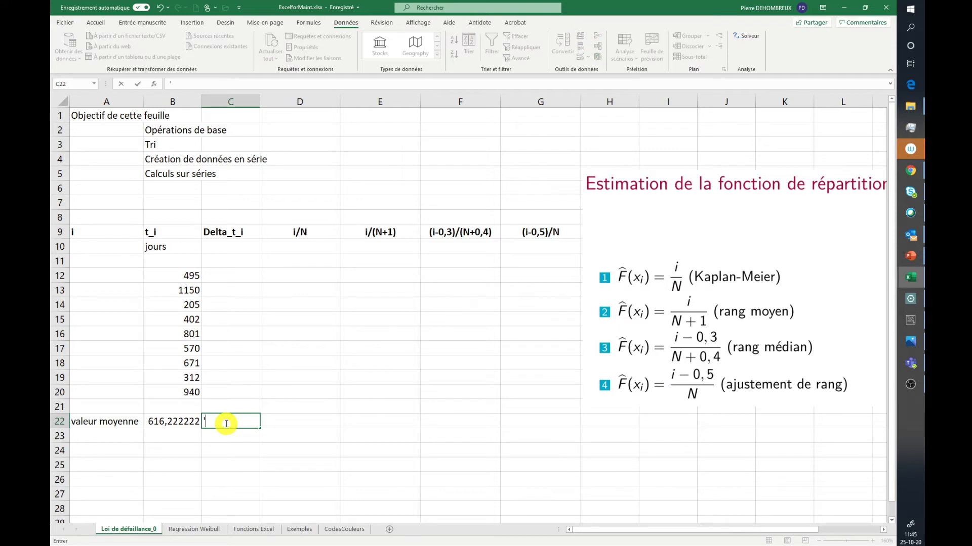
{"action": "type", "text": "jours"}
{"action": "key", "text": "Return"}
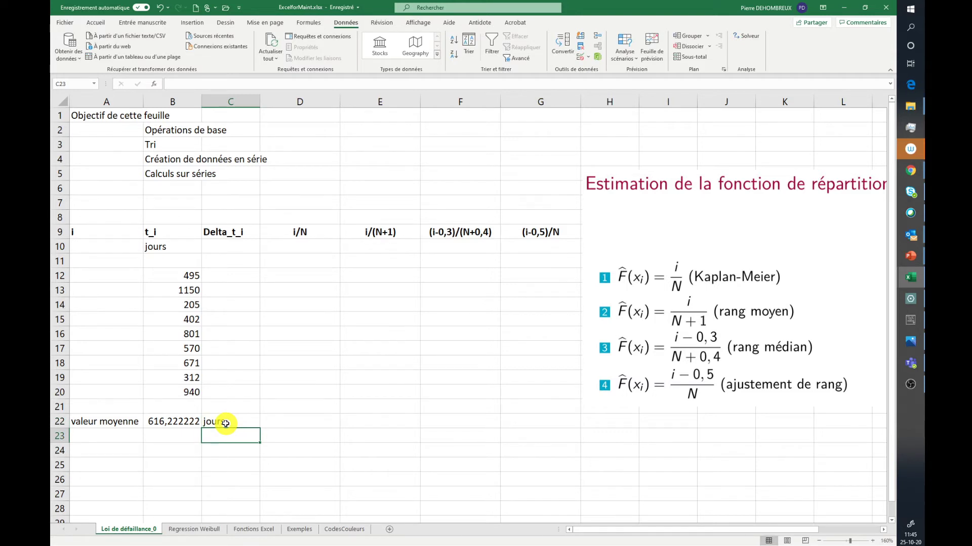
{"action": "key", "text": "Return"}
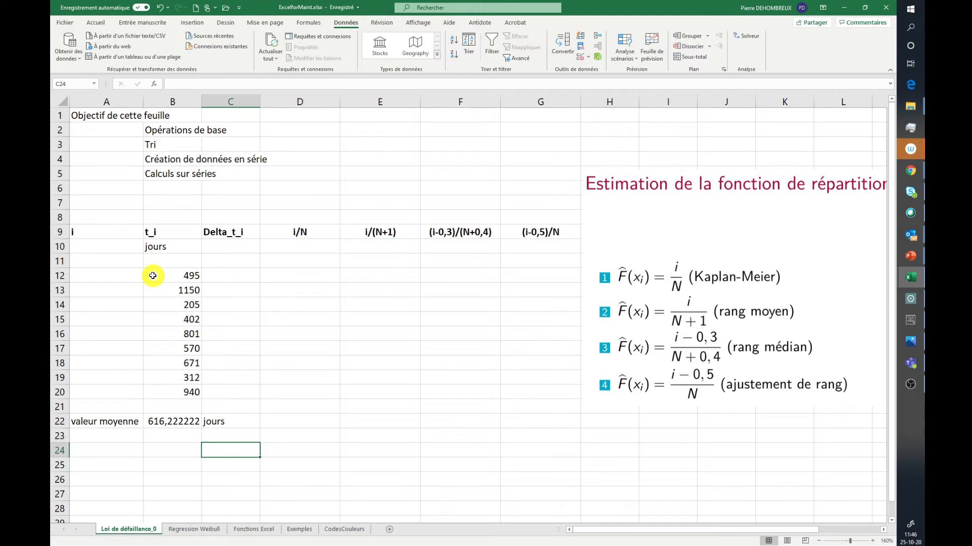
- Sort the t_i values in B12:B20 by cell values from smallest to largest
{"action": "left_click_drag", "start_coordinate": [153, 276], "coordinate": [156, 396]}
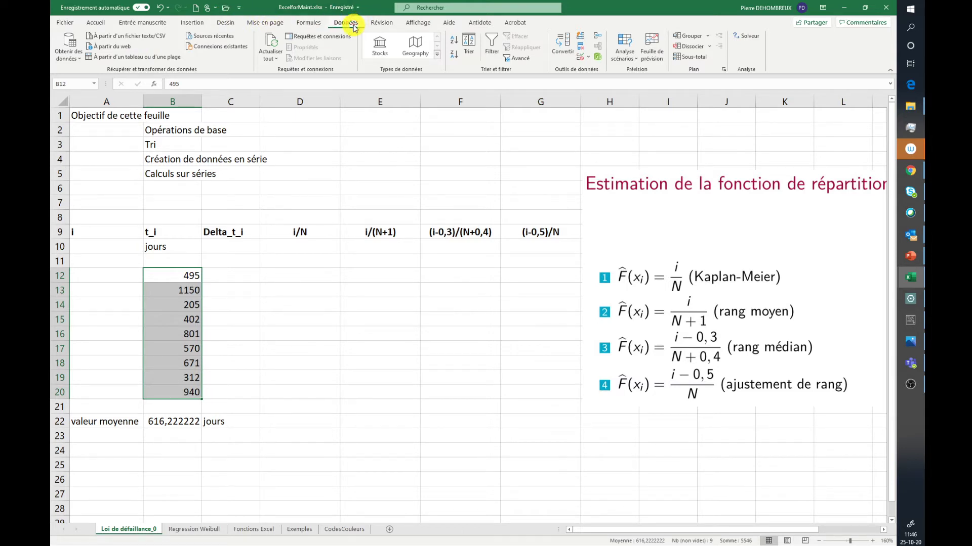
{"action": "left_click", "coordinate": [470, 44]}
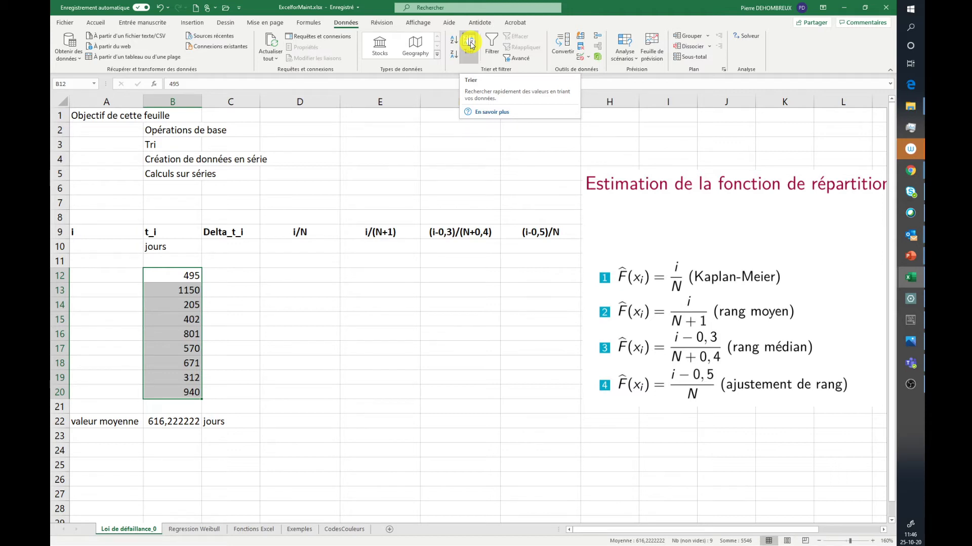
{"action": "left_click", "coordinate": [470, 44]}
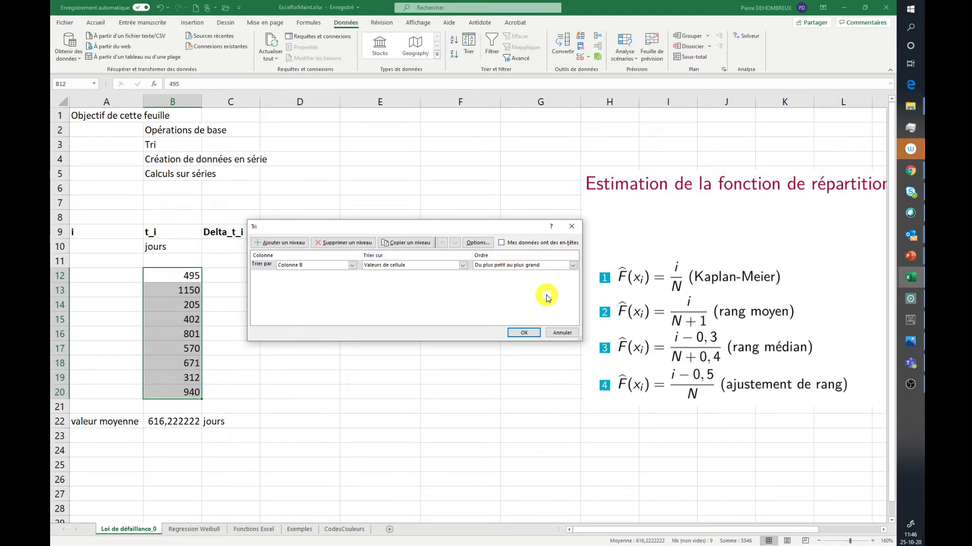
{"action": "left_click", "coordinate": [523, 333]}
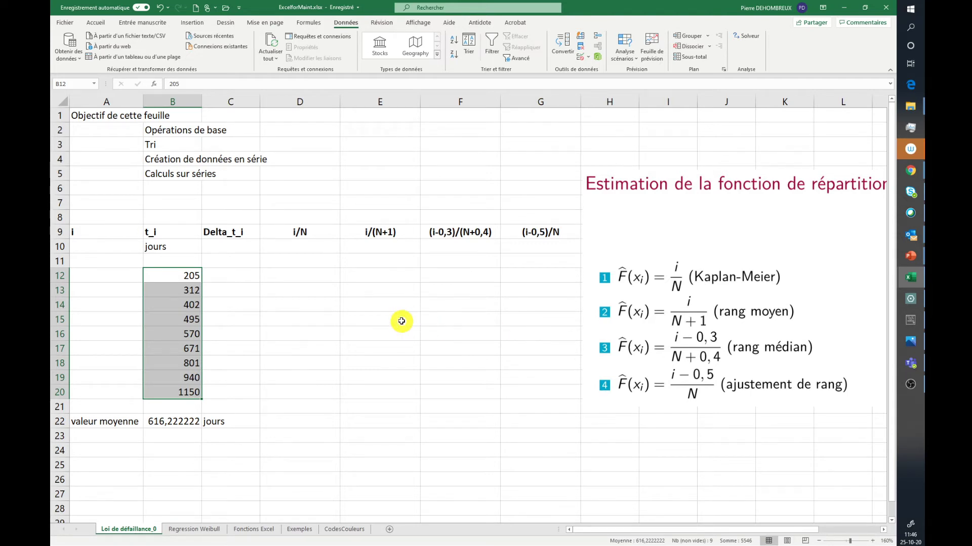
{"action": "left_click_drag", "start_coordinate": [191, 275], "coordinate": [191, 385]}
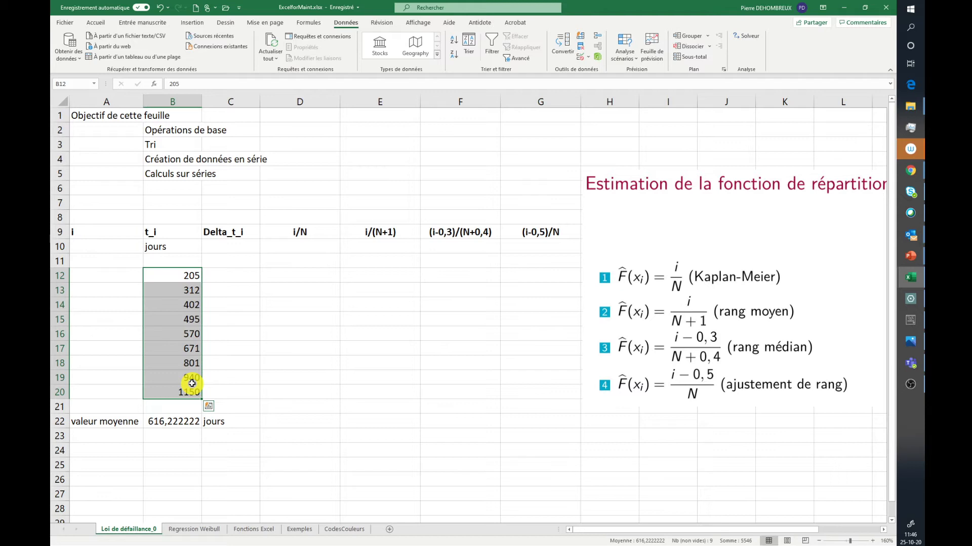
{"action": "left_click", "coordinate": [166, 422]}
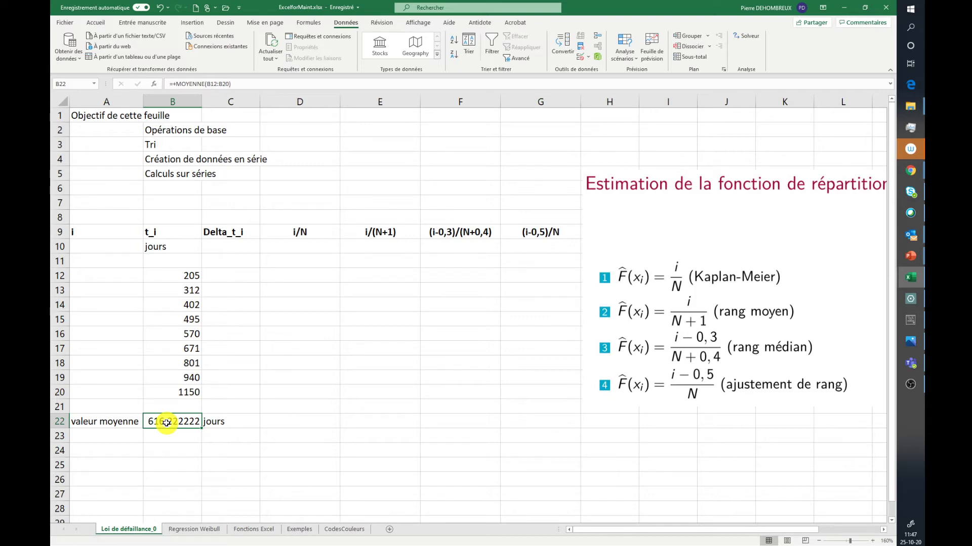
- Number the sorted values in column i by entering 1 and 2 in A12:A13 and extending the series to 9 in A20
{"action": "left_click", "coordinate": [118, 277]}
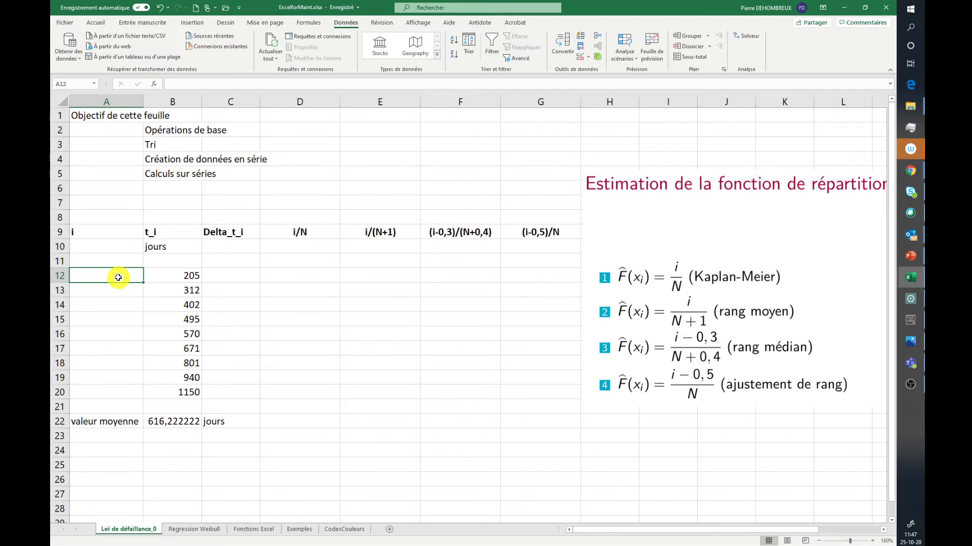
{"action": "type", "text": "1"}
{"action": "key", "text": "Return"}
{"action": "type", "text": "2"}
{"action": "key", "text": "Return"}
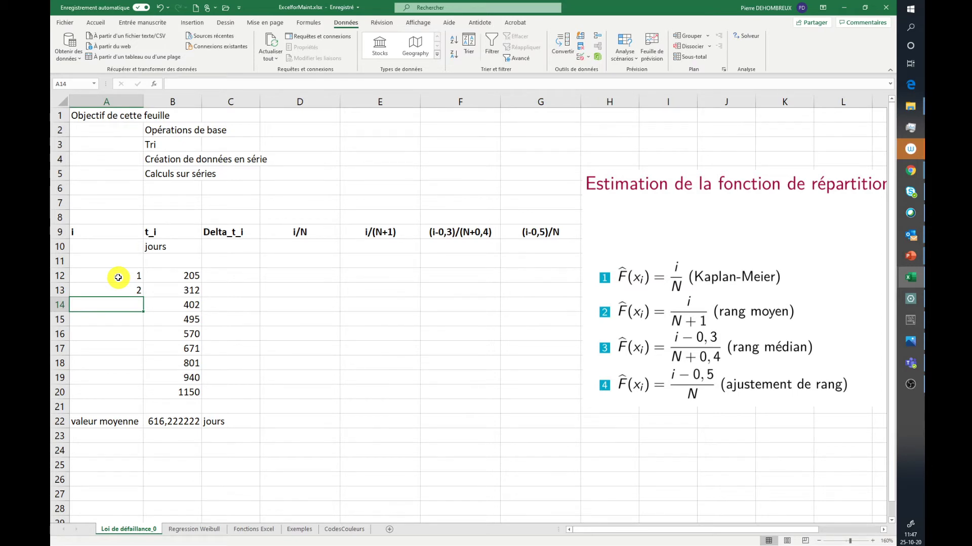
{"action": "left_click", "coordinate": [118, 277]}
{"action": "left_click_drag", "start_coordinate": [118, 278], "coordinate": [118, 286]}
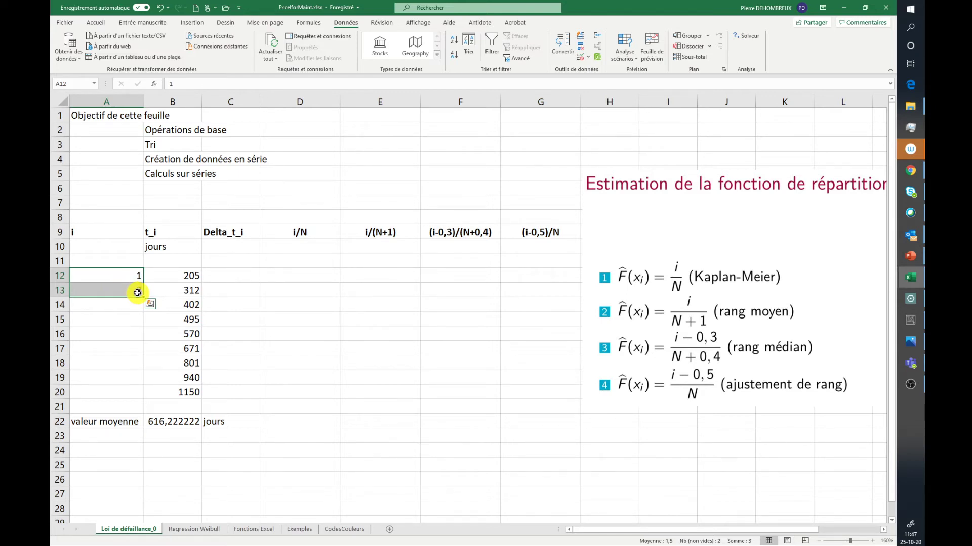
{"action": "left_click_drag", "start_coordinate": [141, 297], "coordinate": [136, 399]}
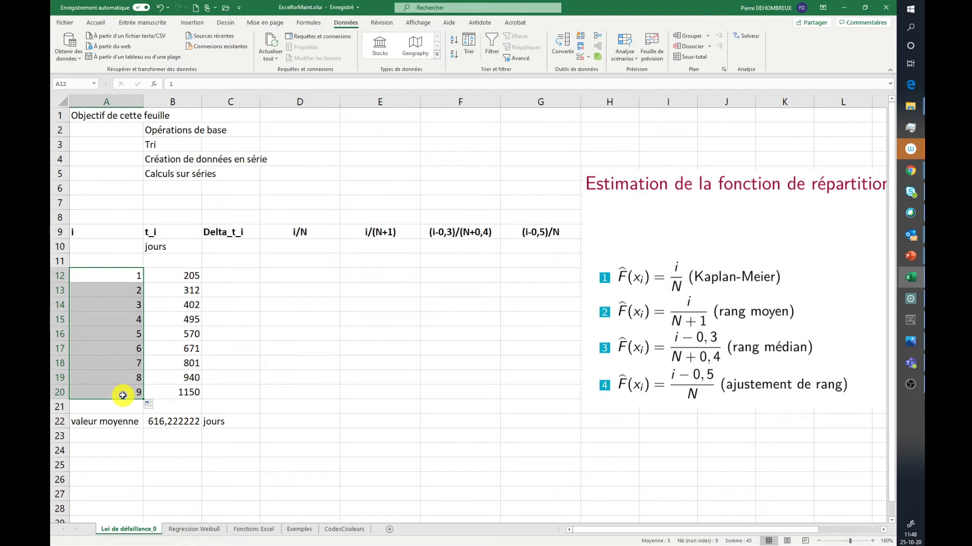
- Label cell A7 "N" and count the t_i values in B7 with NB(B12:B20)
{"action": "left_click", "coordinate": [101, 201]}
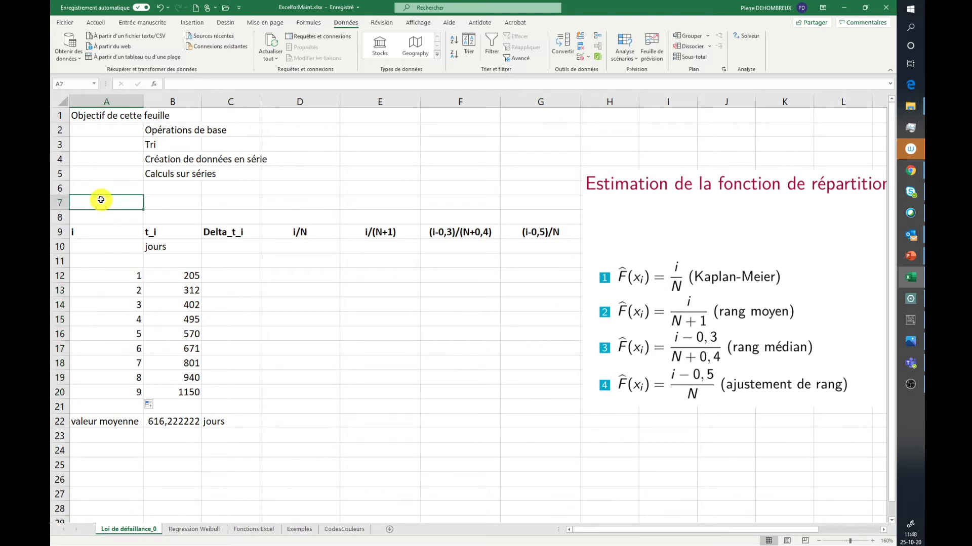
{"action": "type", "text": "'N"}
{"action": "key", "text": "Tab"}
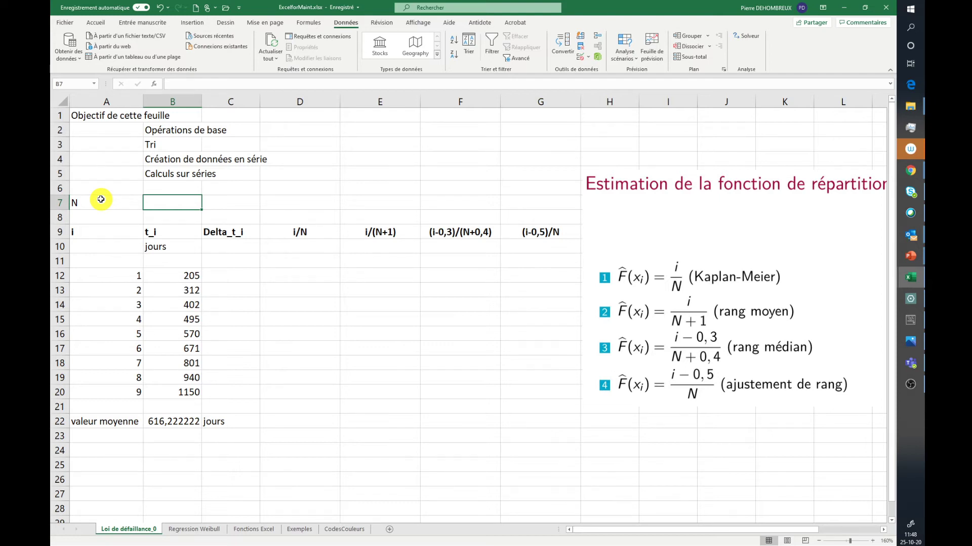
{"action": "type", "text": "+"}
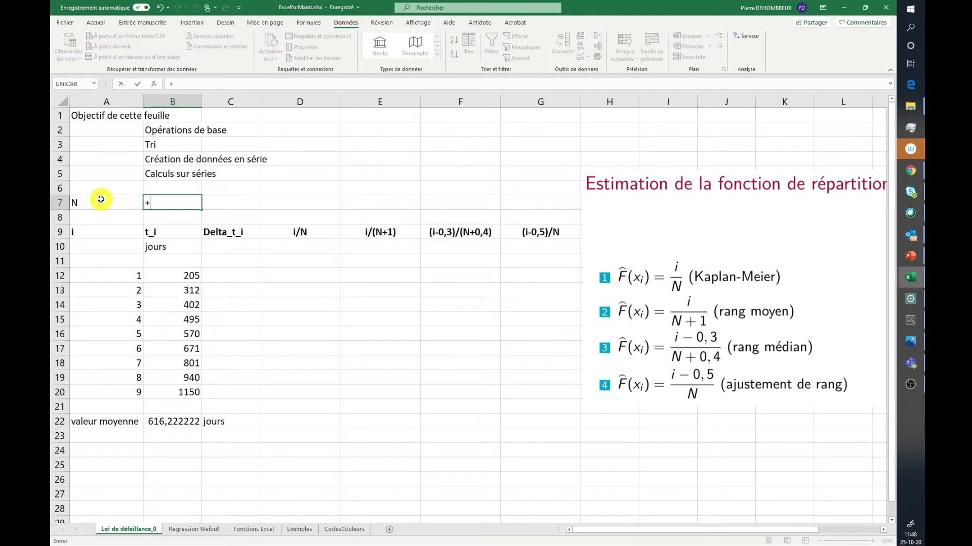
{"action": "type", "text": "NB"}
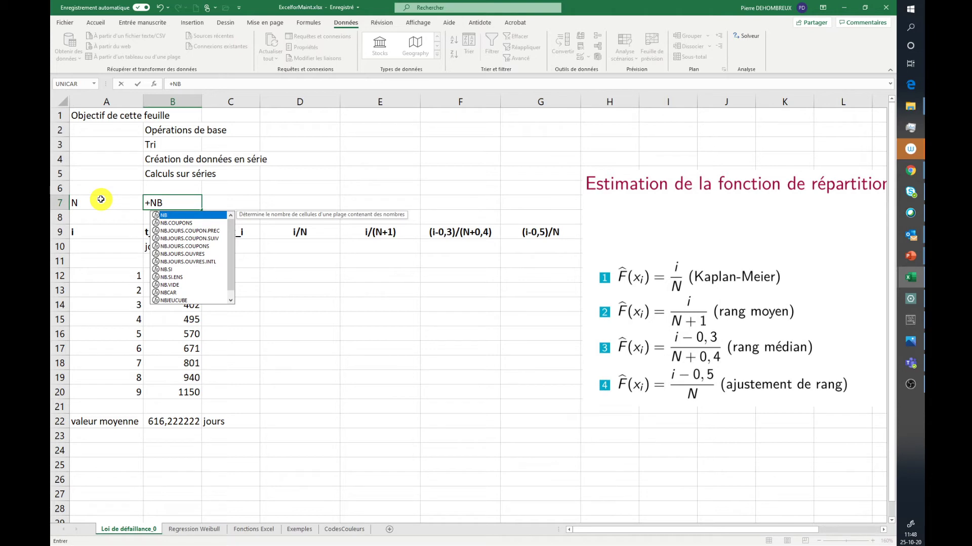
{"action": "type", "text": "("}
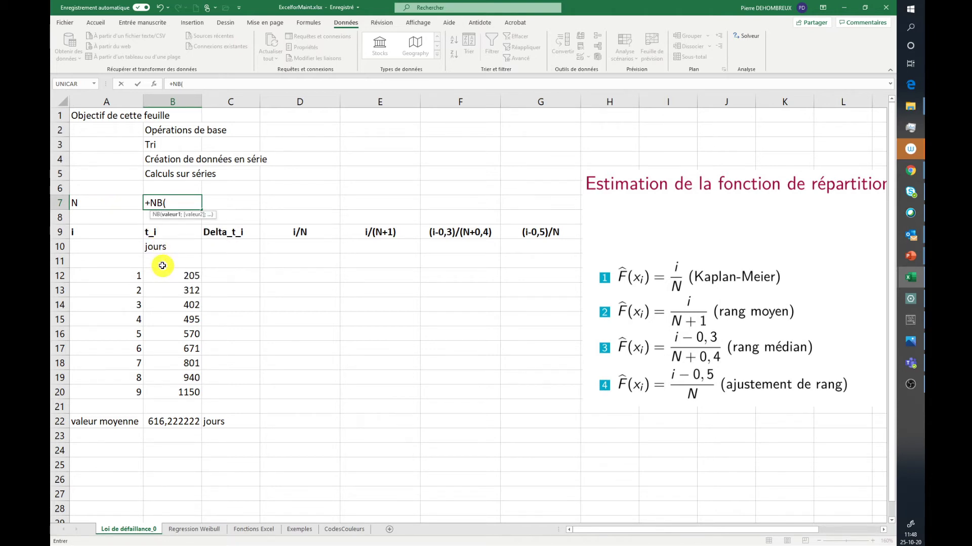
{"action": "left_click_drag", "start_coordinate": [162, 274], "coordinate": [161, 391]}
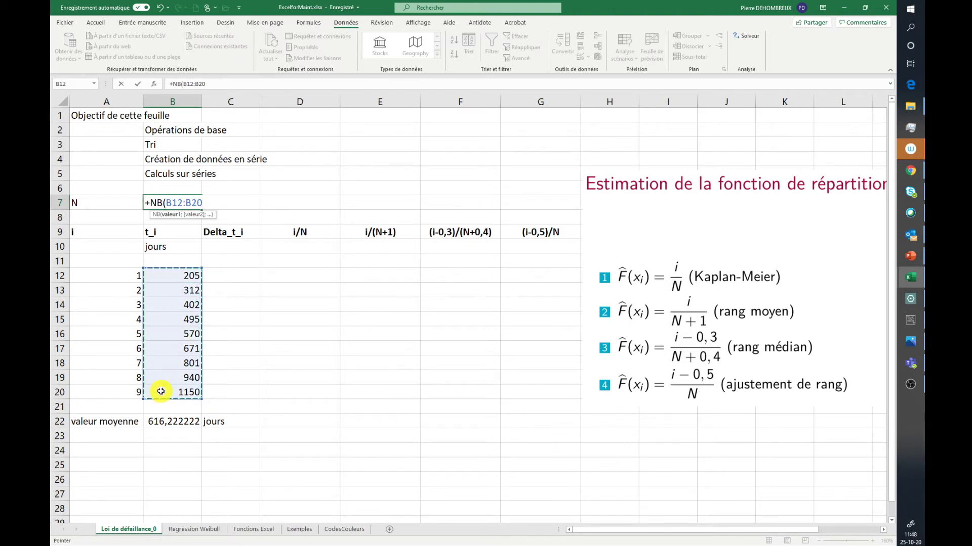
{"action": "type", "text": ")"}
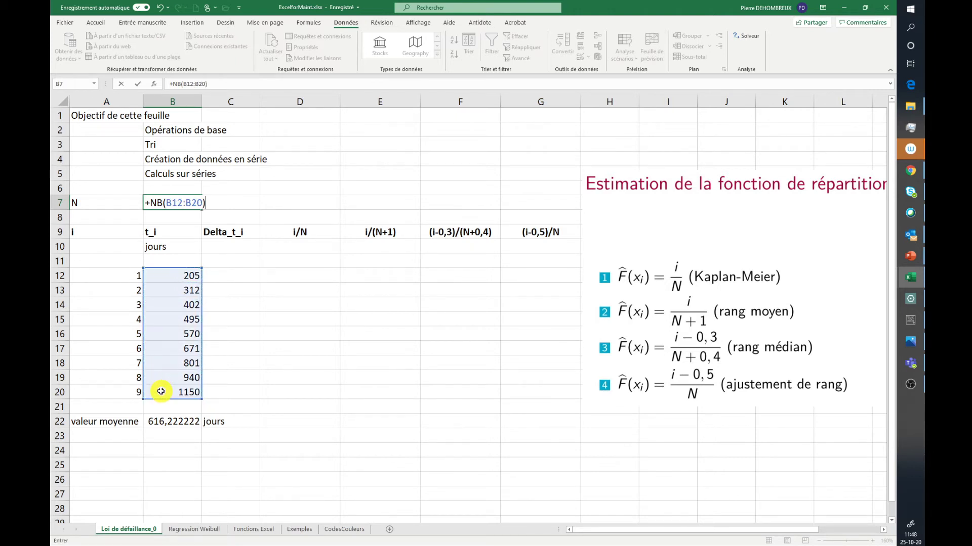
{"action": "key", "text": "Return"}
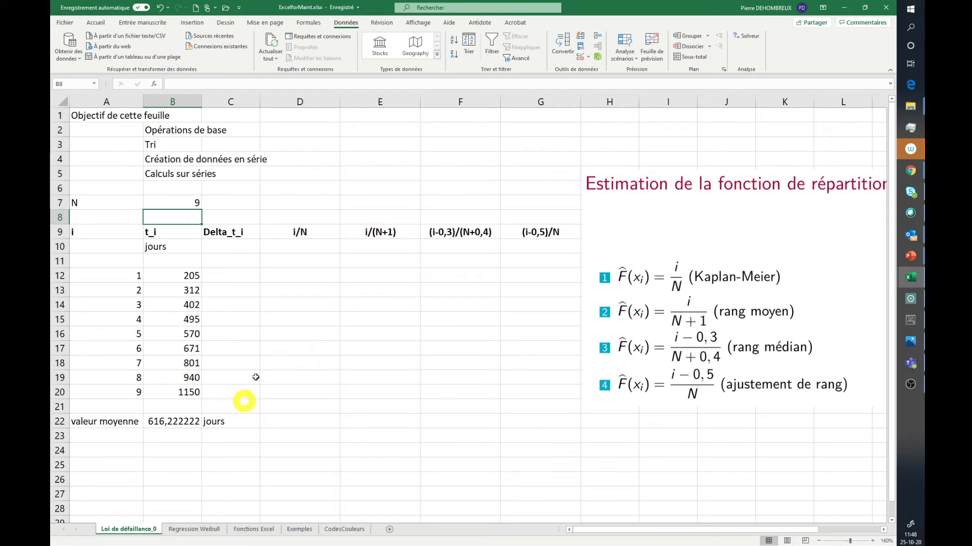
- Enter the Kaplan-Meier estimate i/N in D12 with the formula +A12/B7
{"action": "left_click", "coordinate": [289, 273]}
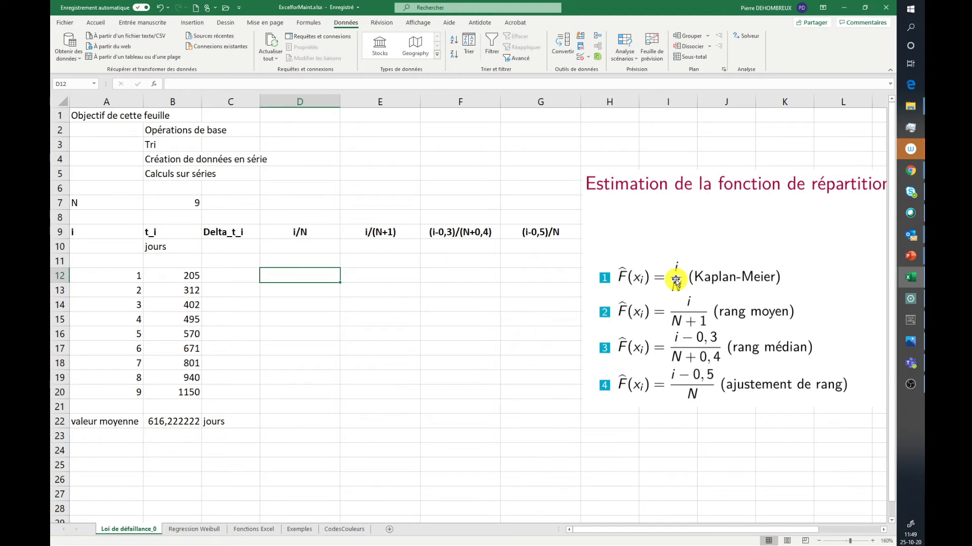
{"action": "type", "text": "+"}
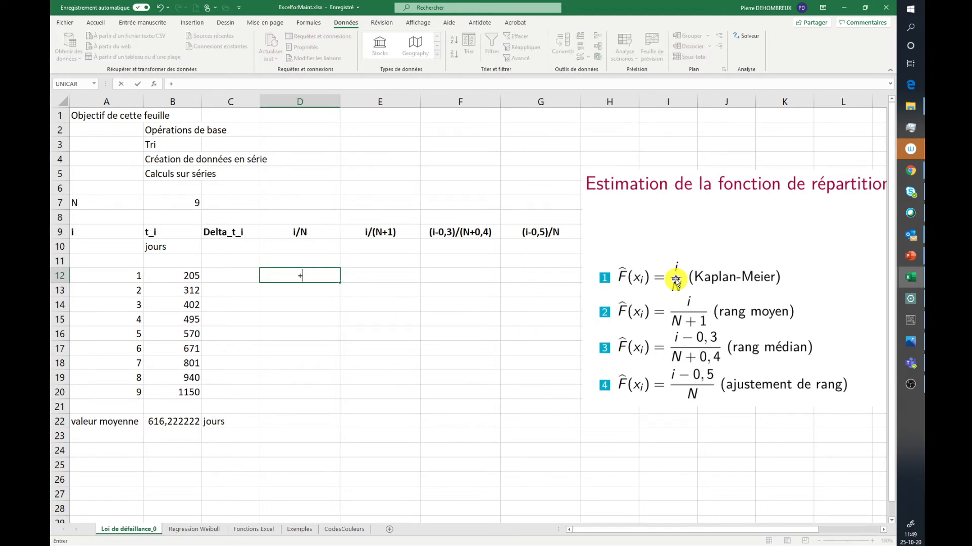
{"action": "key", "text": "Left"}
{"action": "key", "text": "Left"}
{"action": "key", "text": "Left"}
{"action": "type", "text": "/"}
{"action": "key", "text": "Up"}
{"action": "key", "text": "Up"}
{"action": "key", "text": "Up"}
{"action": "key", "text": "Up"}
{"action": "key", "text": "Up"}
{"action": "key", "text": "Up"}
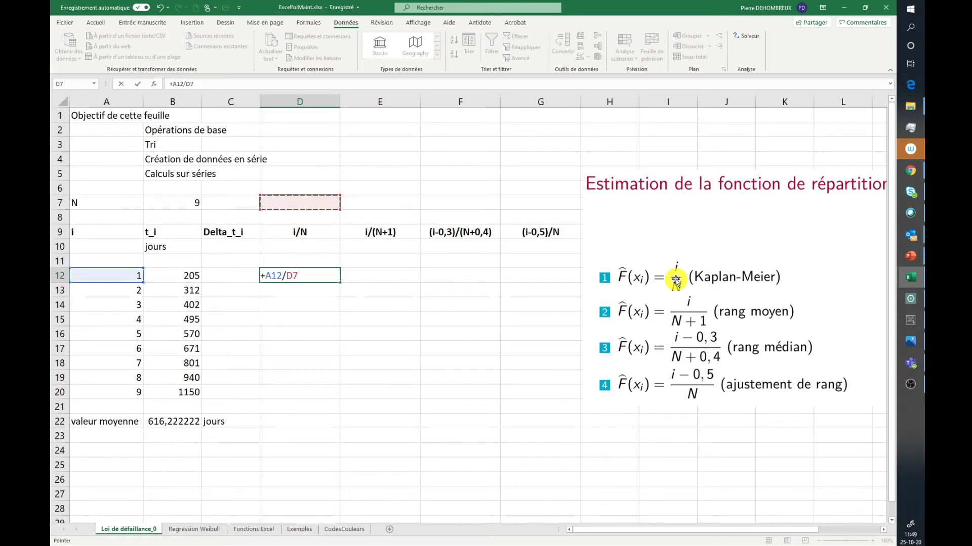
{"action": "key", "text": "Down"}
{"action": "key", "text": "Left"}
{"action": "key", "text": "Left"}
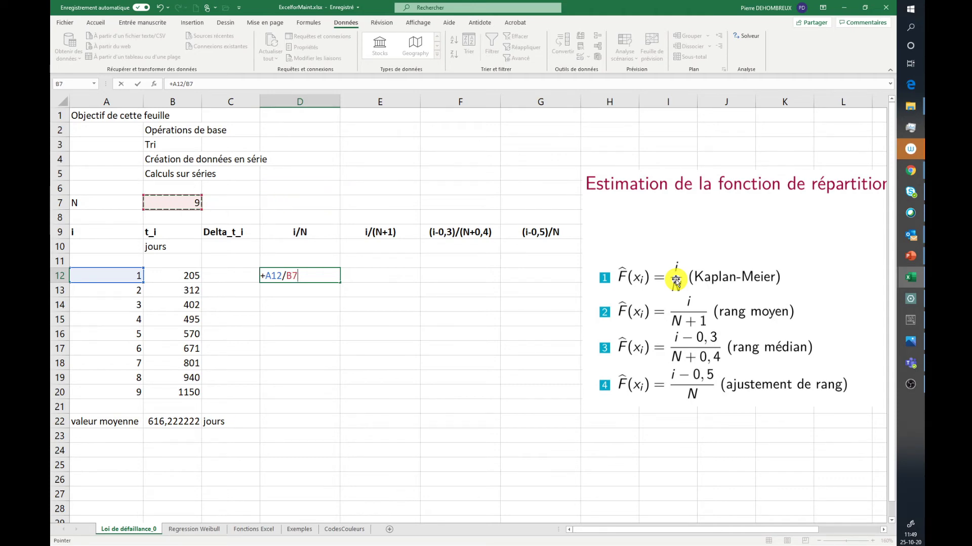
{"action": "key", "text": "Return"}
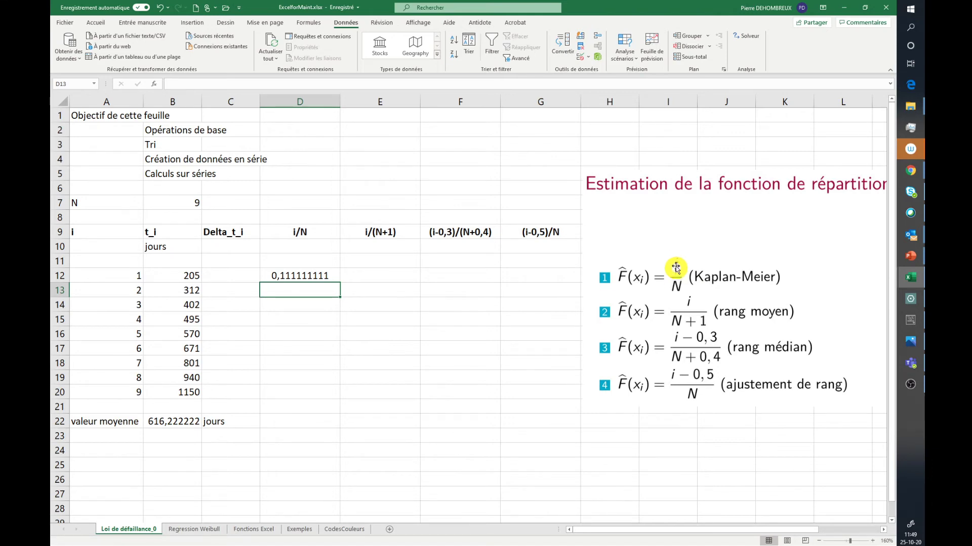
- Try to fill the i/N formula from D12 down to D20 and compare the references in D12 and D13
{"action": "left_click", "coordinate": [411, 290]}
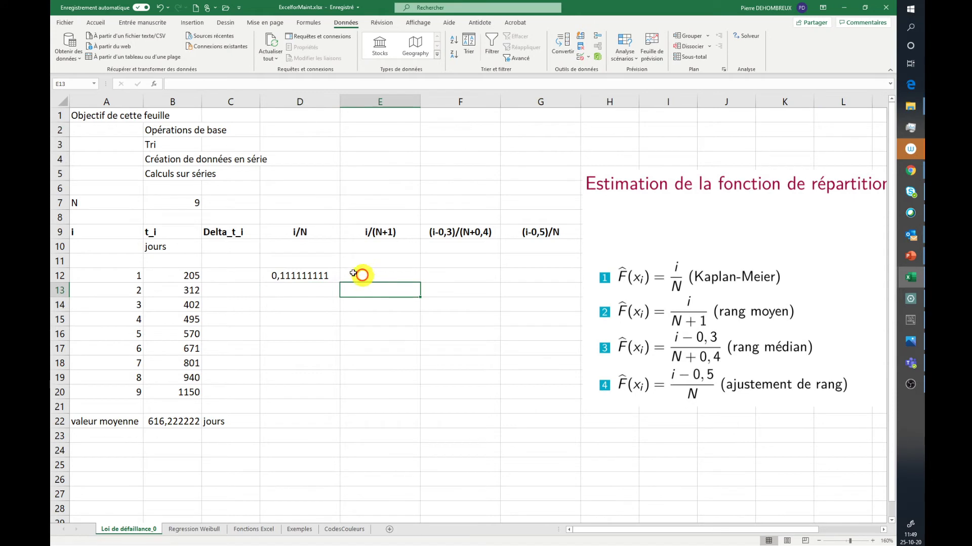
{"action": "left_click", "coordinate": [323, 275]}
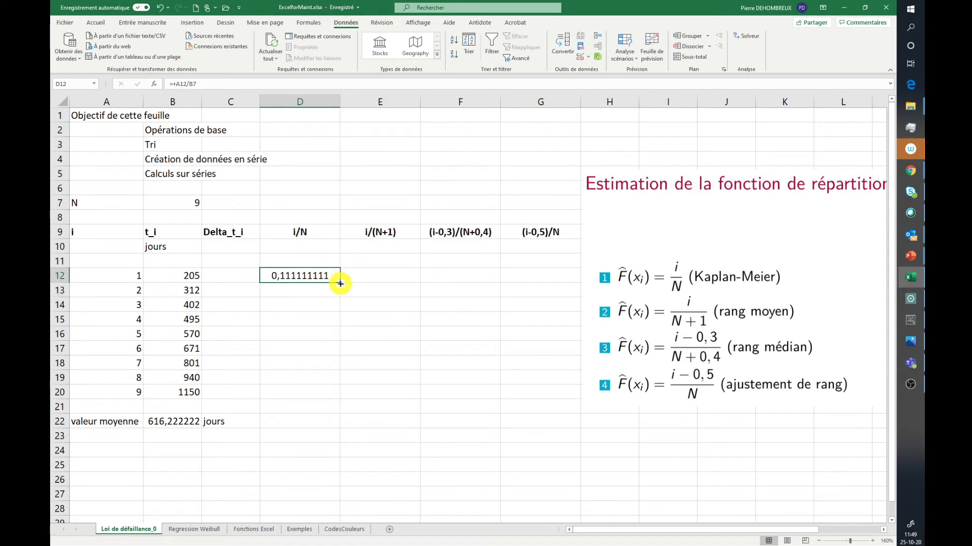
{"action": "left_click_drag", "start_coordinate": [340, 283], "coordinate": [321, 400]}
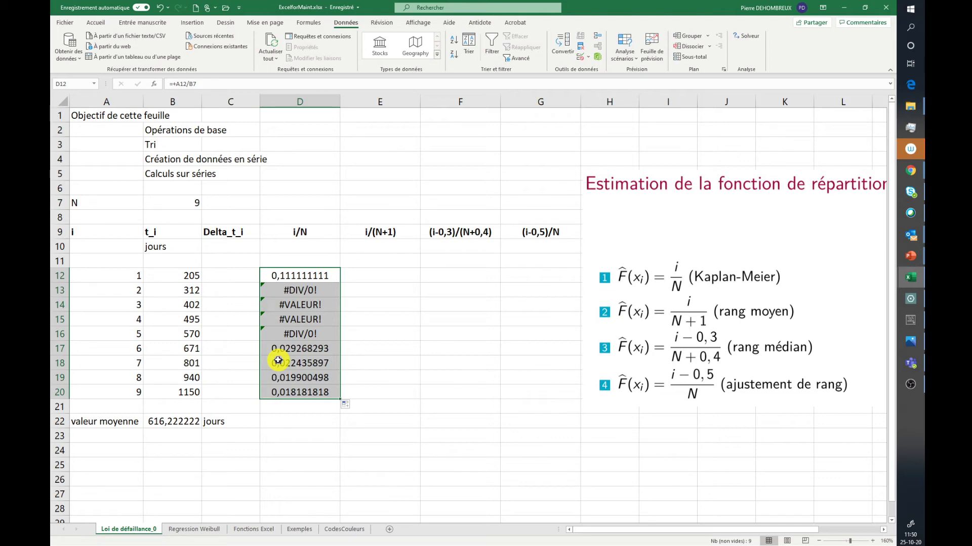
{"action": "left_click", "coordinate": [299, 275]}
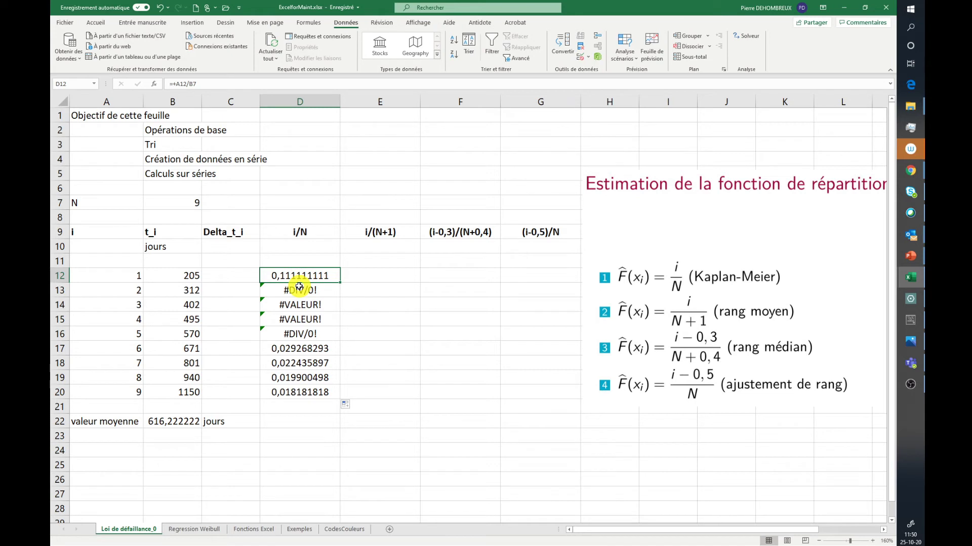
{"action": "left_click", "coordinate": [299, 289]}
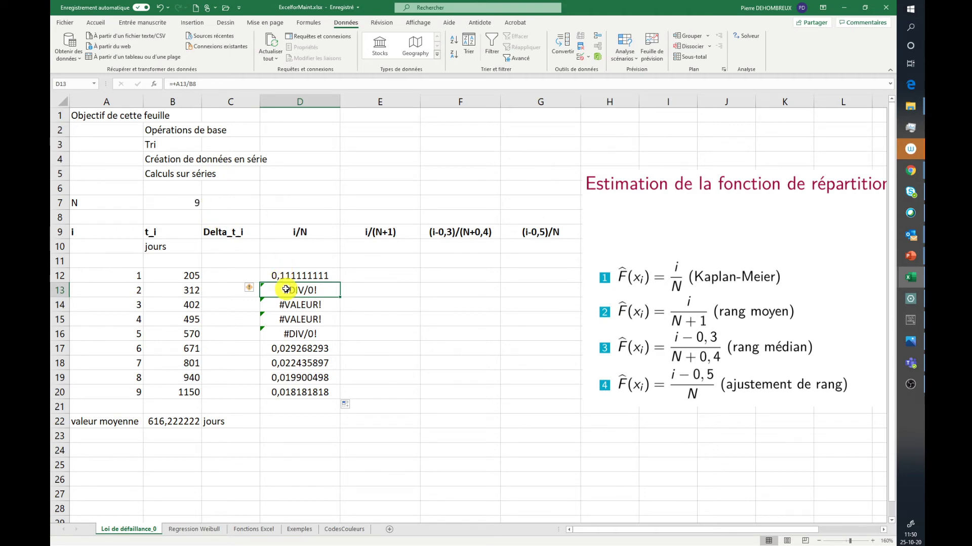
- Fix the row of the reference to N in the D12 formula, making it =+A12/B$7
{"action": "left_click", "coordinate": [276, 276]}
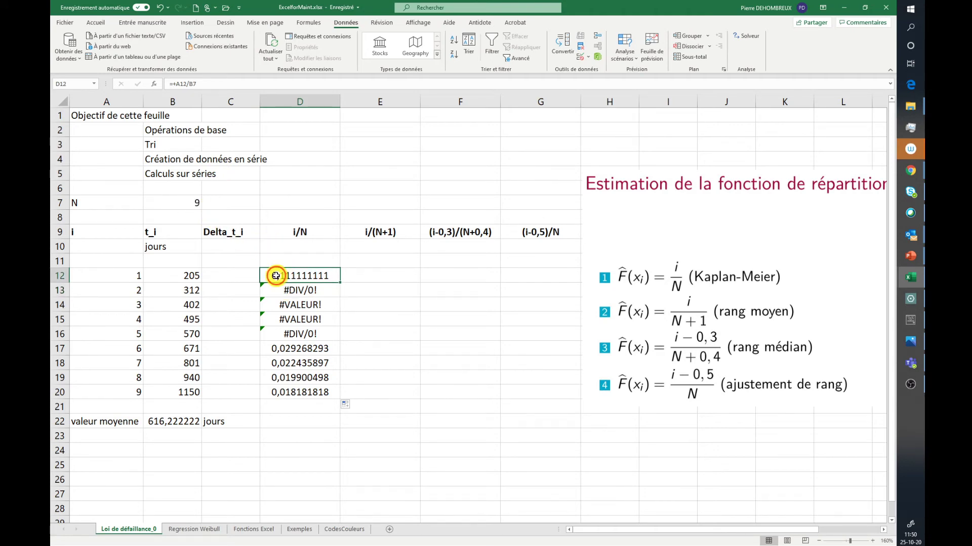
{"action": "left_click", "coordinate": [193, 85]}
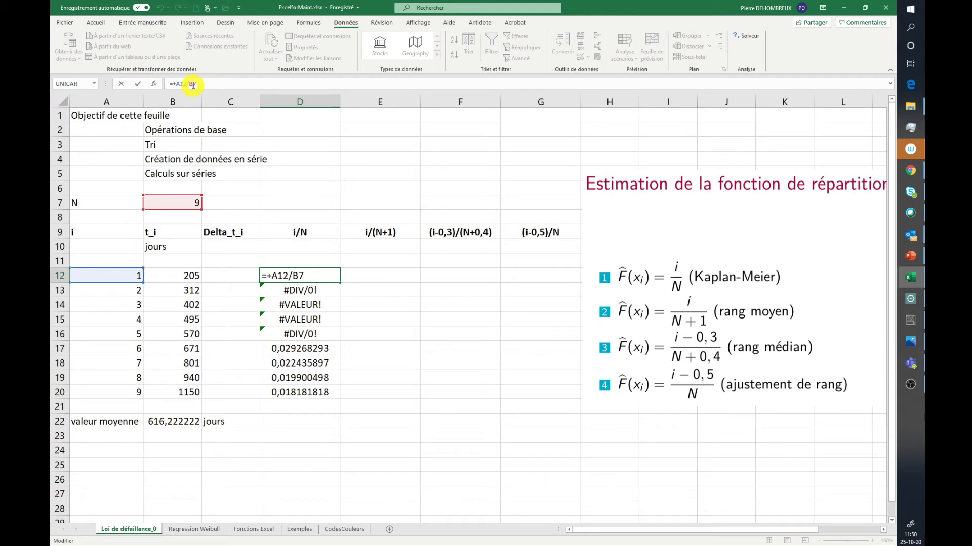
{"action": "type", "text": "$"}
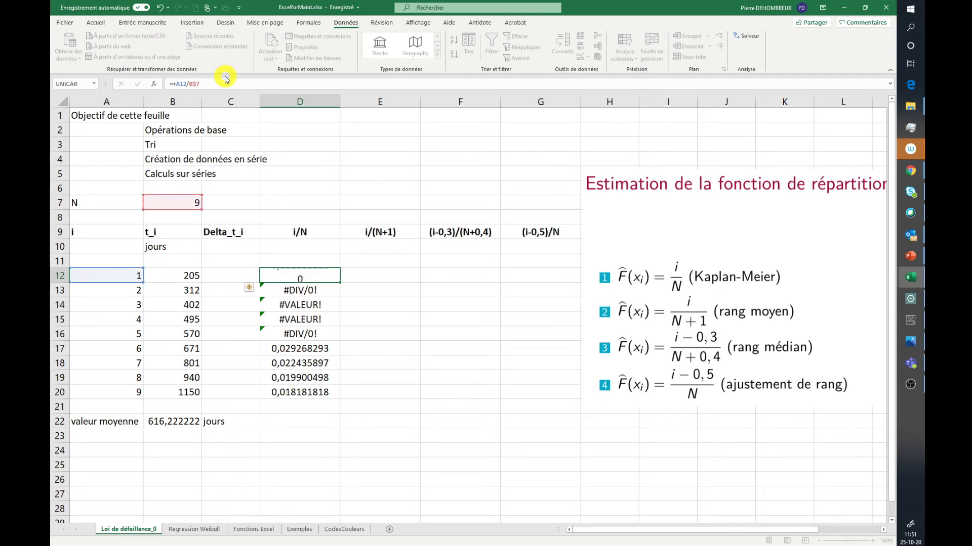
{"action": "key", "text": "Return"}
- Fill the corrected i/N formula from D12 down to D20 and check the copied formula in D13
{"action": "left_click", "coordinate": [300, 273]}
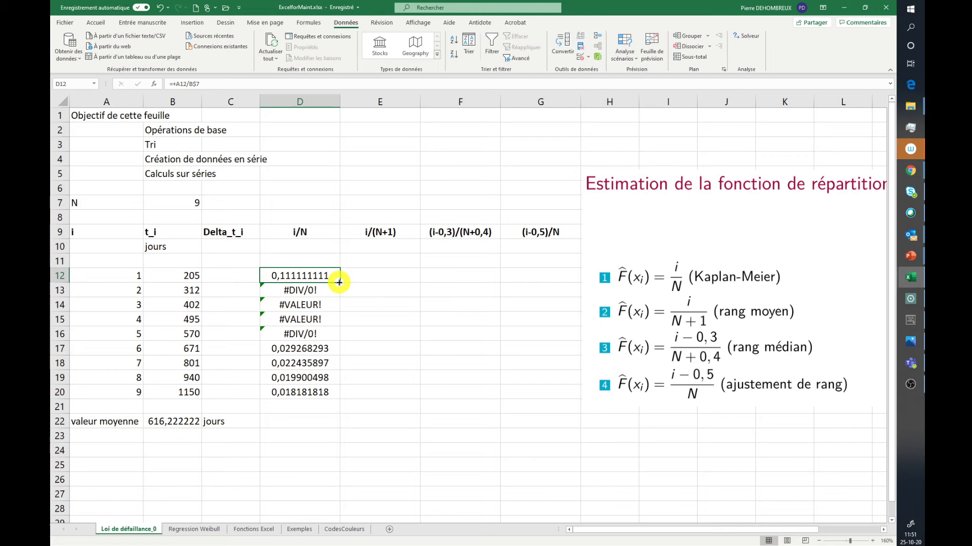
{"action": "left_click_drag", "start_coordinate": [339, 282], "coordinate": [337, 399]}
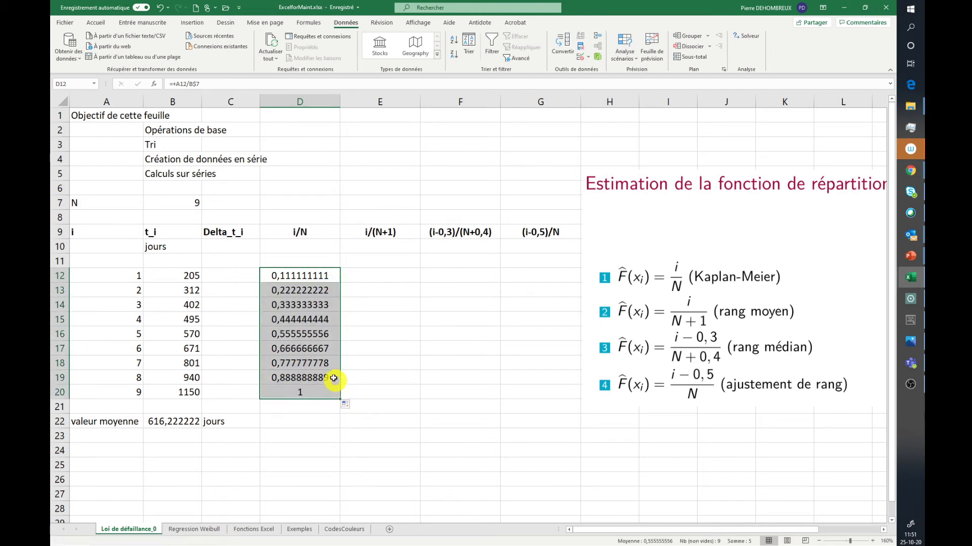
{"action": "left_click", "coordinate": [311, 289]}
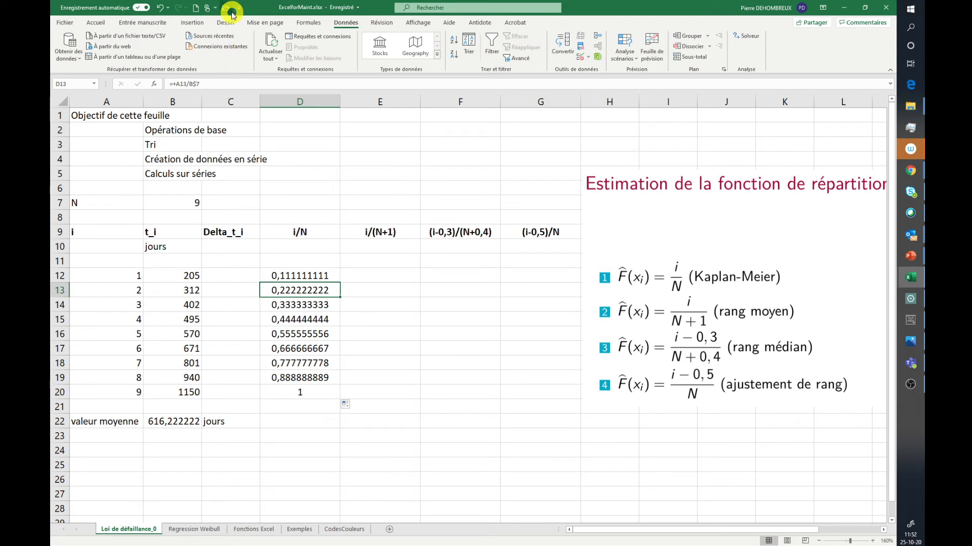
- Enter the mean-rank estimate i/(N+1) in E12 with the formula +A12/(+B$7+1)
{"action": "left_click", "coordinate": [376, 279]}
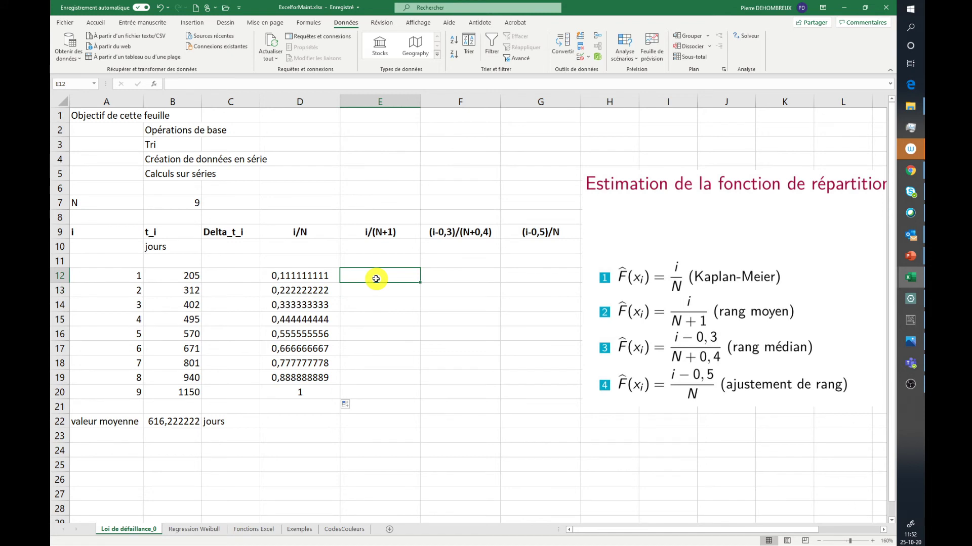
{"action": "left_click", "coordinate": [438, 268]}
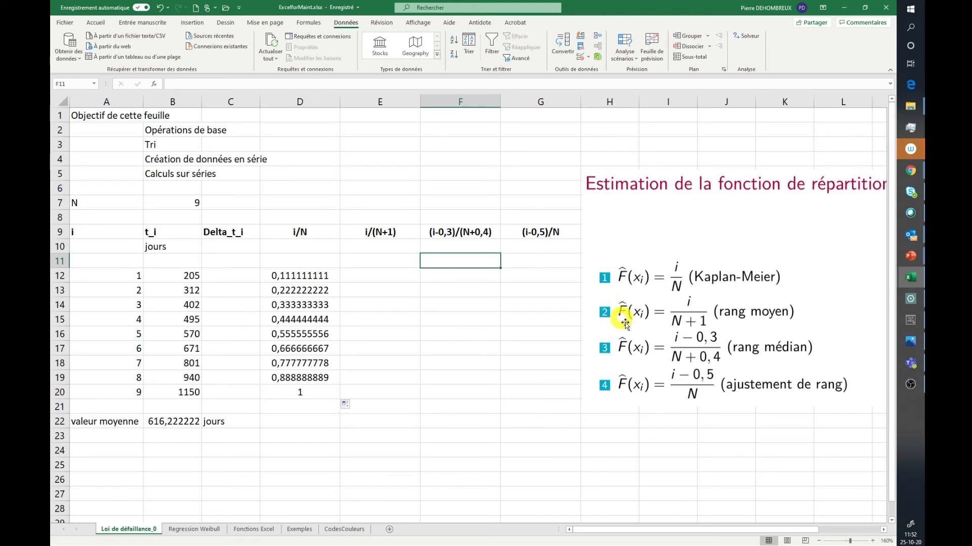
{"action": "left_click", "coordinate": [392, 279]}
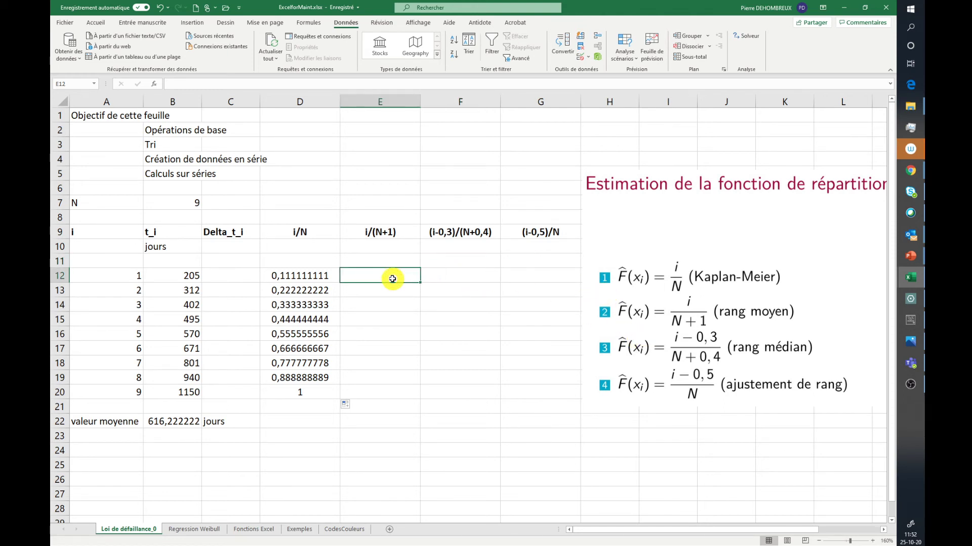
{"action": "type", "text": "+"}
{"action": "key", "text": "Left"}
{"action": "key", "text": "Left"}
{"action": "key", "text": "Left"}
{"action": "key", "text": "Left"}
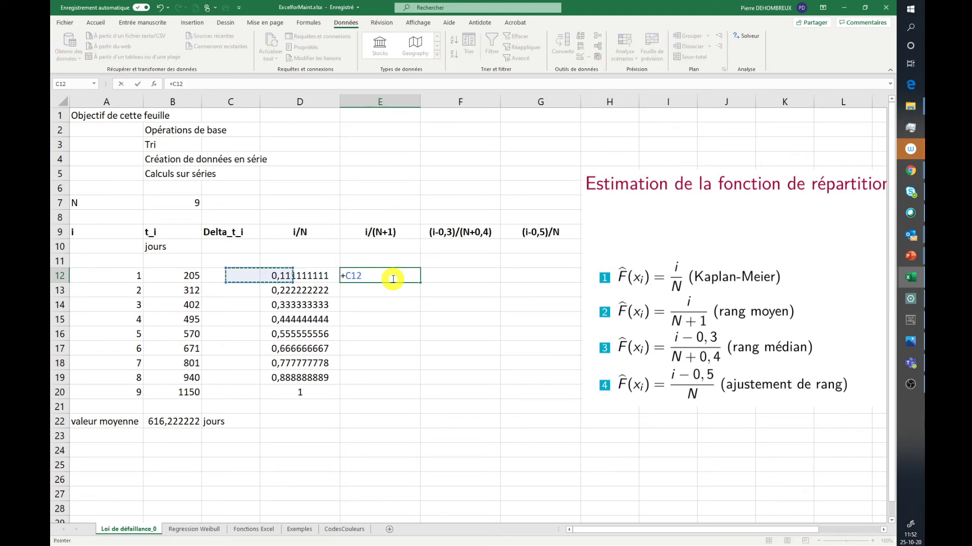
{"action": "type", "text": "/"}
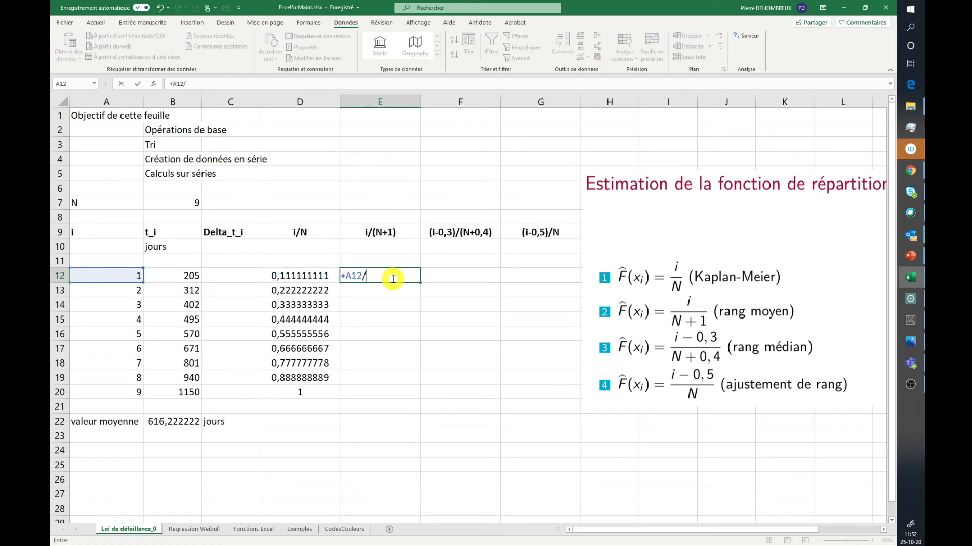
{"action": "type", "text": "(+B"}
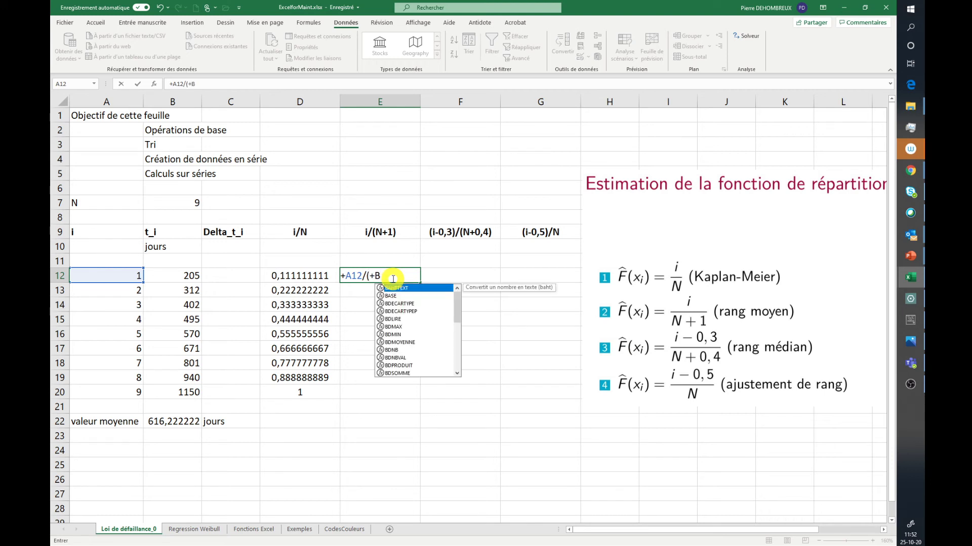
{"action": "type", "text": "$7"}
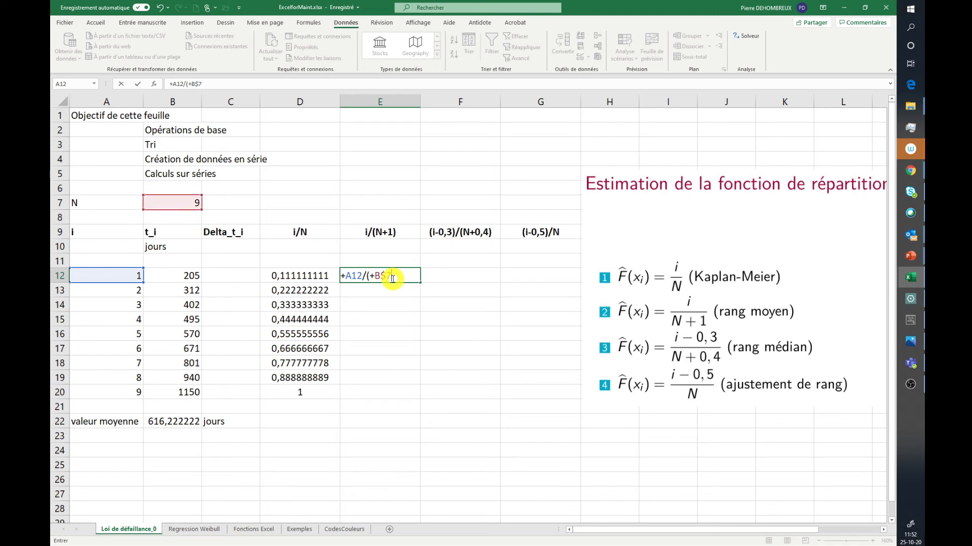
{"action": "type", "text": "+1)"}
{"action": "key", "text": "Return"}
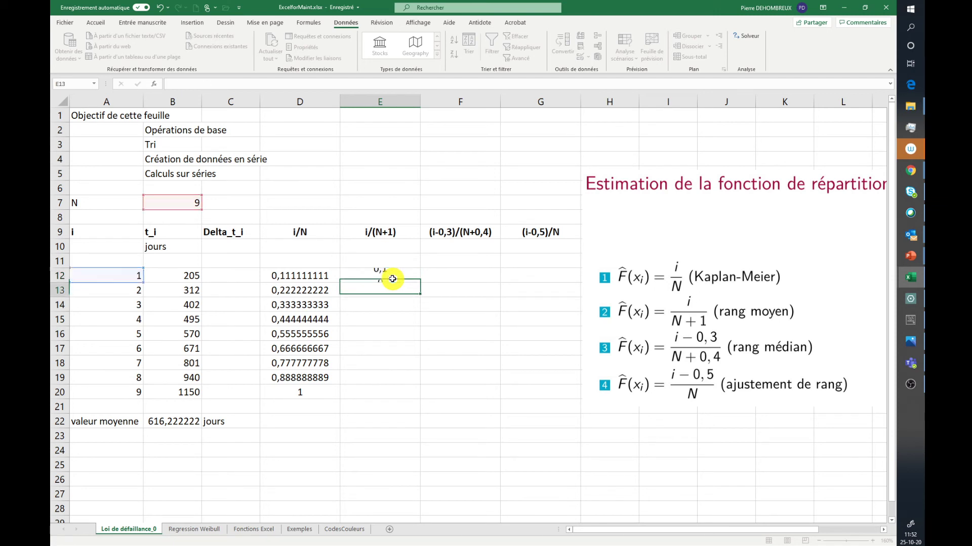
- Fill the i/(N+1) formula from E12 down to E20 and select cell F12
{"action": "left_click", "coordinate": [393, 276]}
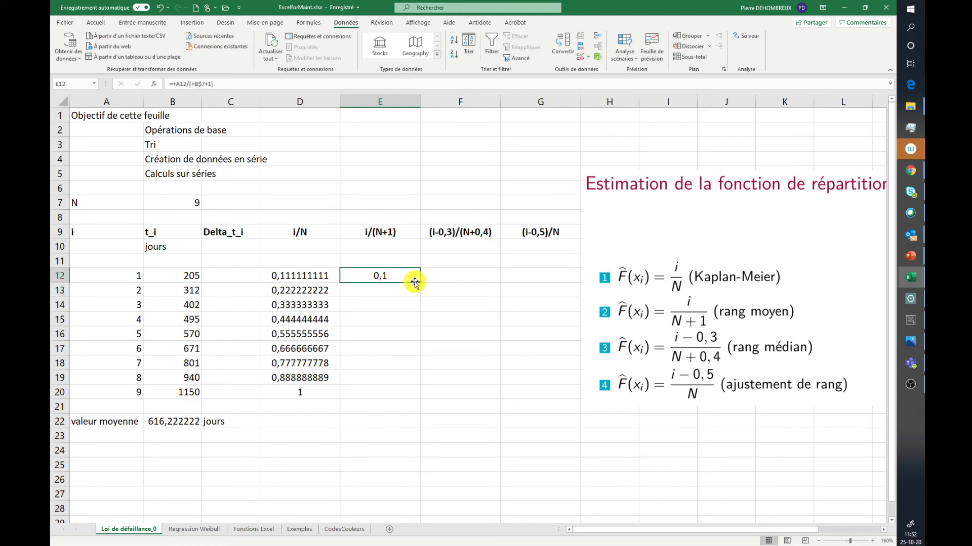
{"action": "left_click_drag", "start_coordinate": [419, 282], "coordinate": [412, 397]}
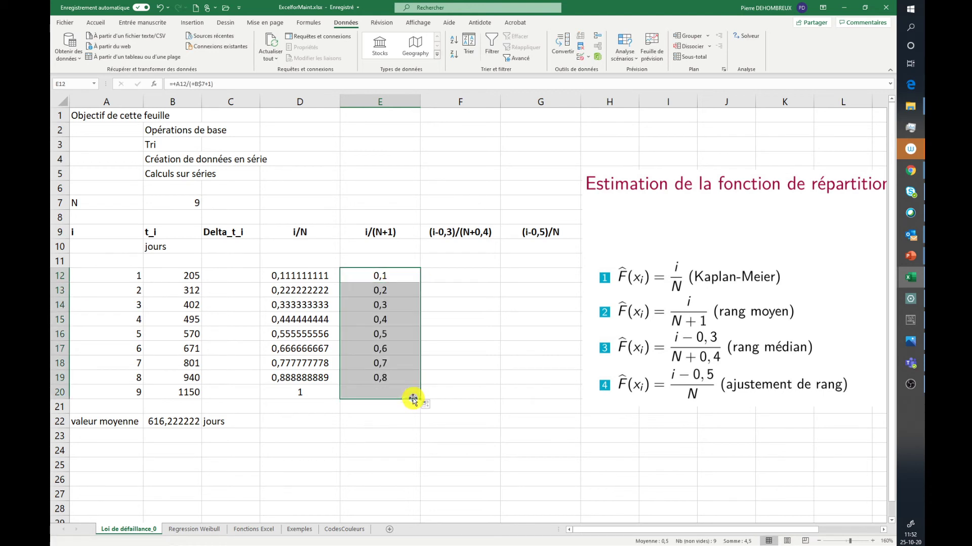
{"action": "left_click", "coordinate": [452, 276]}
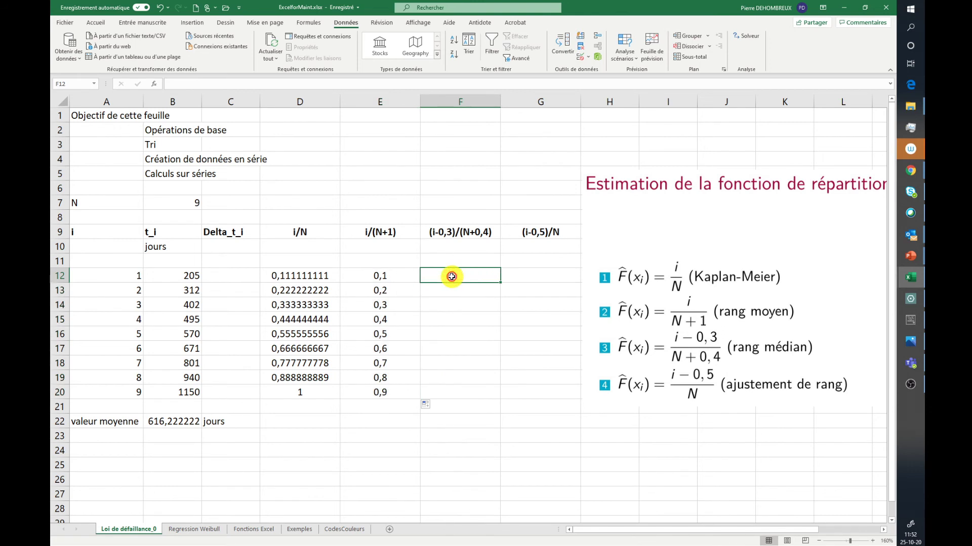
- Enter the formula =+(A12-0,3)/(+A12+0,4) in F12 as the median-rank estimate
{"action": "type", "text": "+"}
{"action": "key", "text": "BackSpace"}
{"action": "type", "text": "=("}
{"action": "key", "text": "BackSpace"}
{"action": "type", "text": "+("}
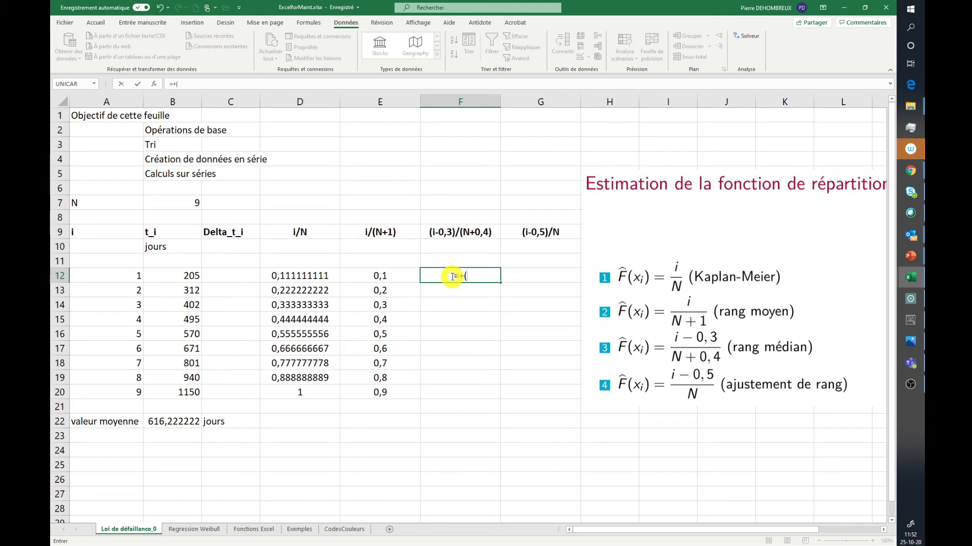
{"action": "left_click", "coordinate": [90, 277]}
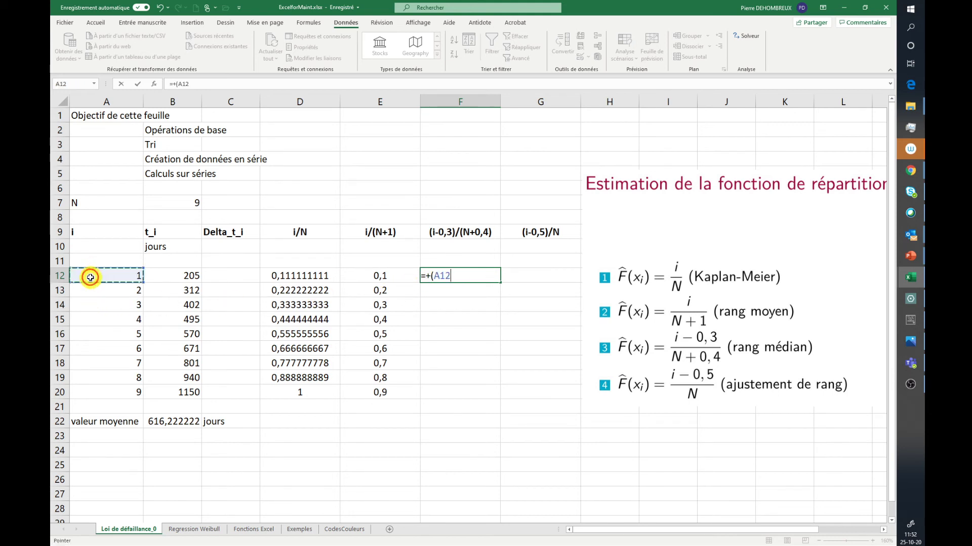
{"action": "type", "text": "-0,3)/("}
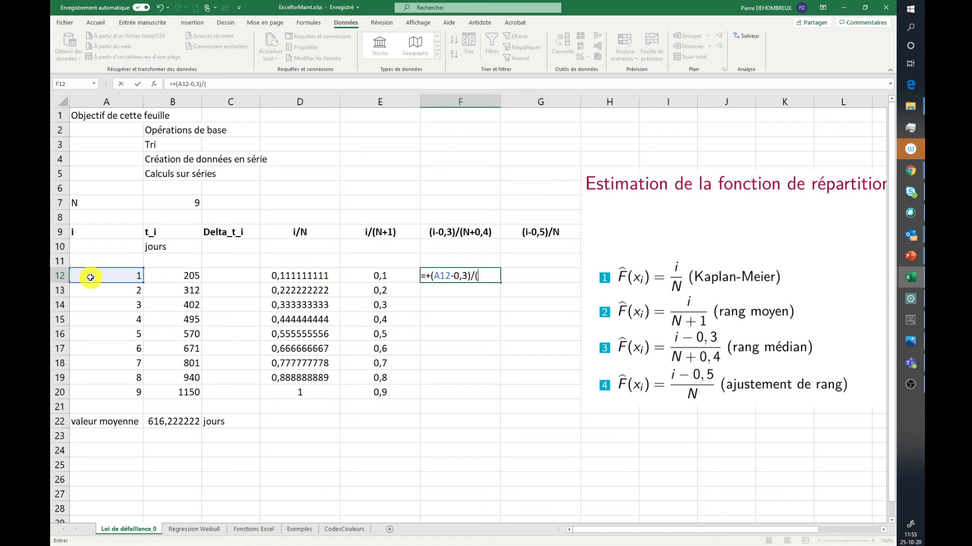
{"action": "type", "text": "+A1"}
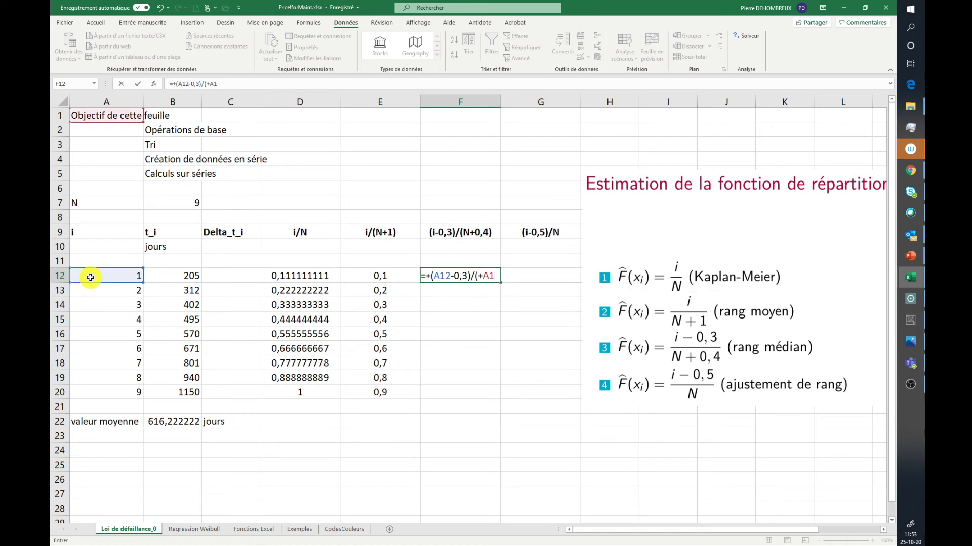
{"action": "type", "text": "3"}
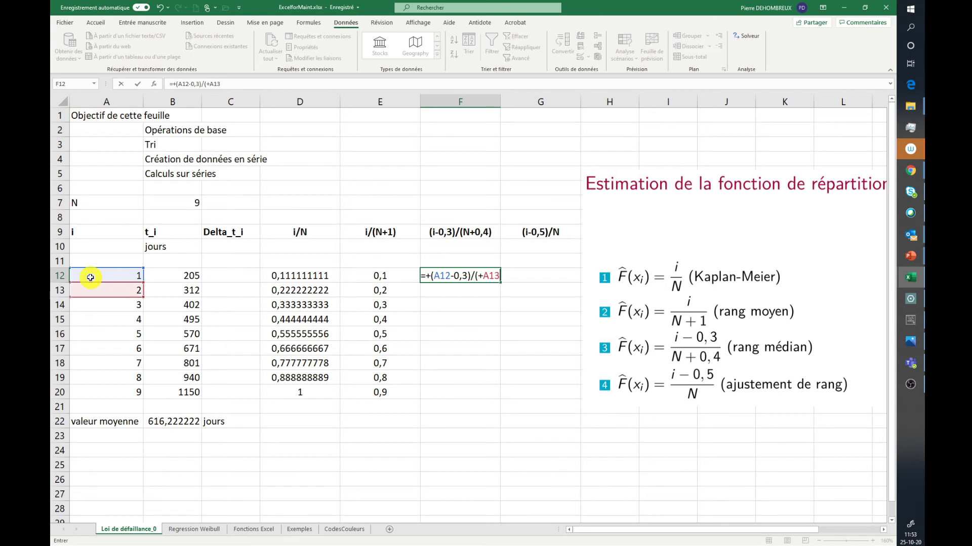
{"action": "key", "text": "BackSpace"}
{"action": "type", "text": "2"}
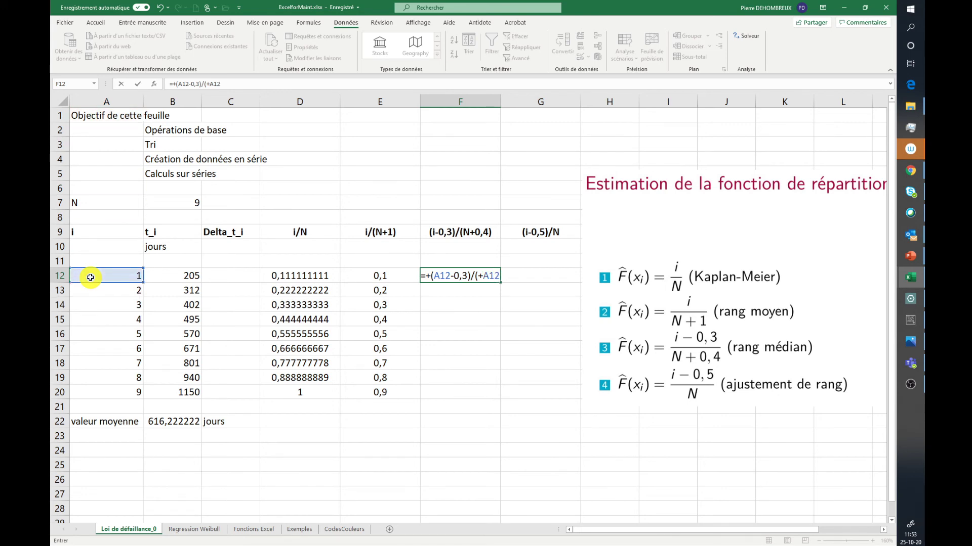
{"action": "type", "text": "+"}
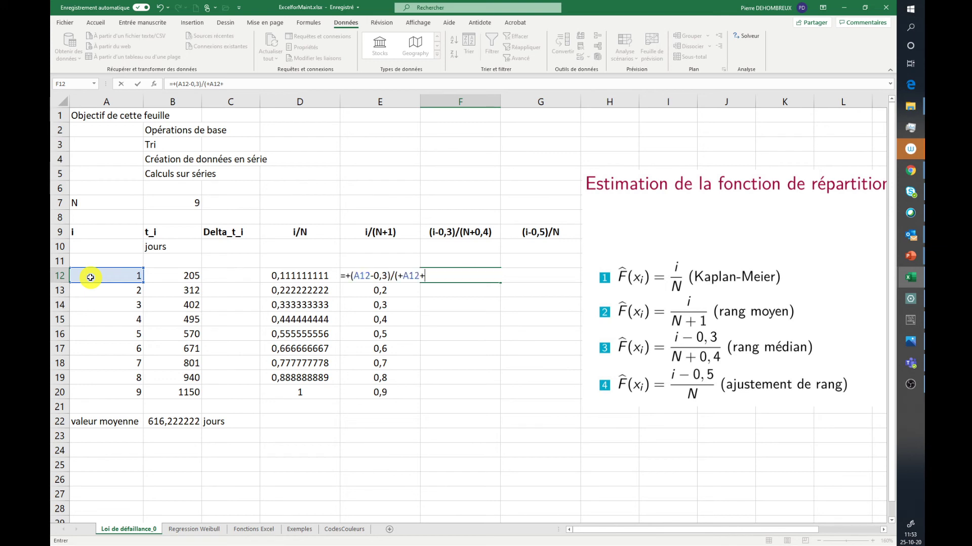
{"action": "type", "text": "0,4)"}
{"action": "key", "text": "Return"}
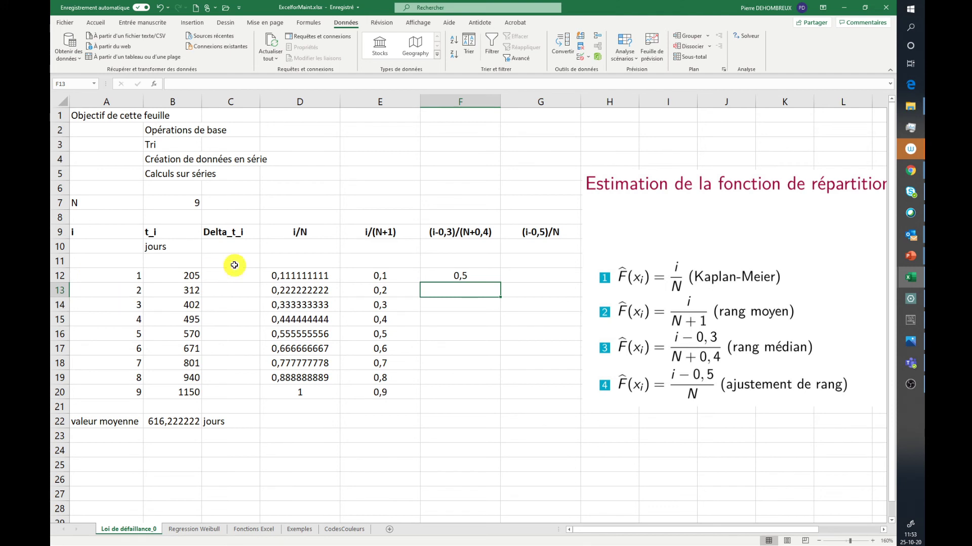
- Replace the denominator's A12 reference in F12 with B$7, making it =+(A12-0,3)/(+B$7+0,4), and fill the formula down to F20
{"action": "left_click", "coordinate": [468, 276]}
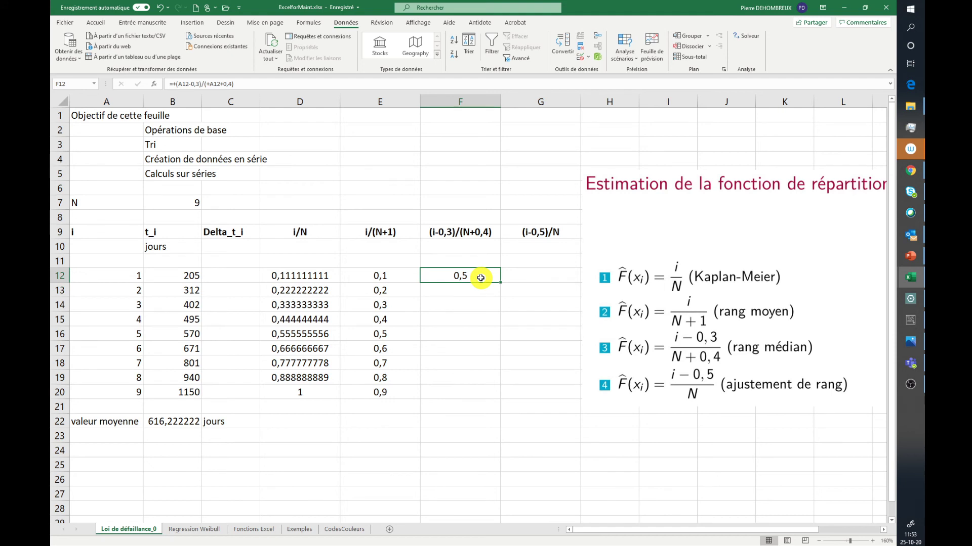
{"action": "left_click", "coordinate": [220, 84]}
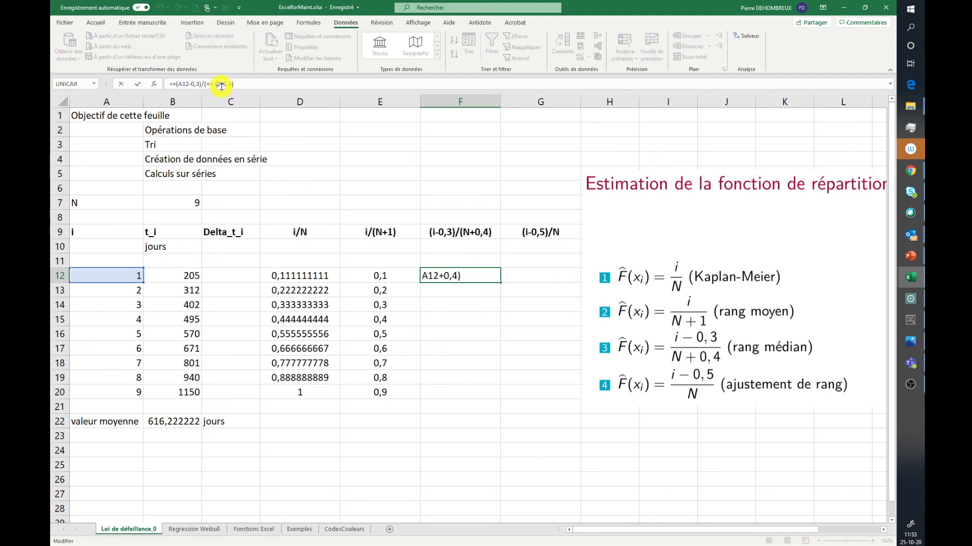
{"action": "key", "text": "BackSpace"}
{"action": "key", "text": "BackSpace"}
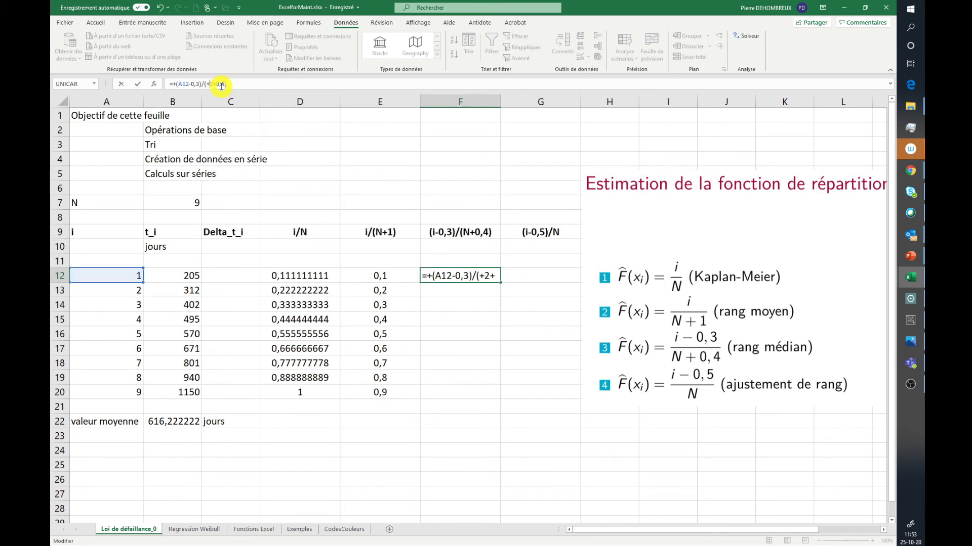
{"action": "type", "text": "B$72+"}
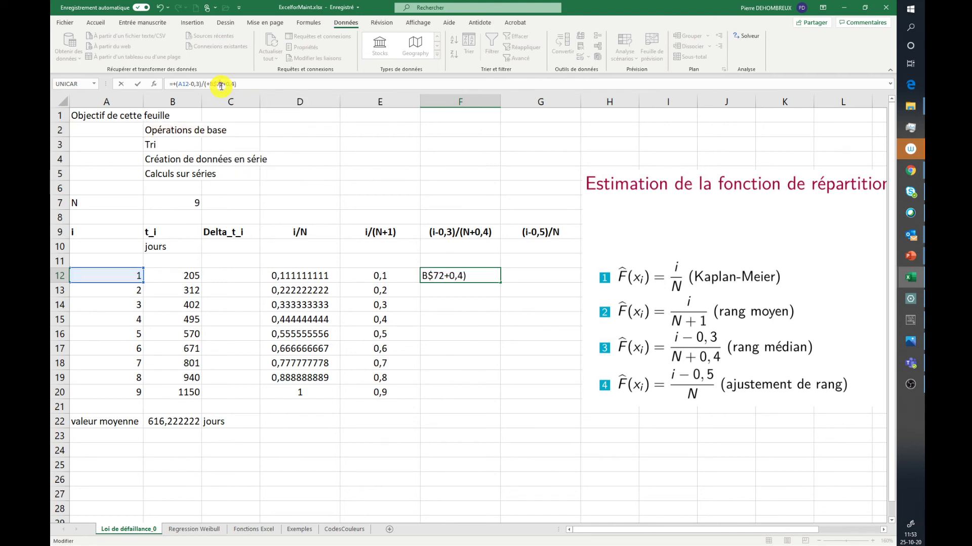
{"action": "key", "text": "Delete"}
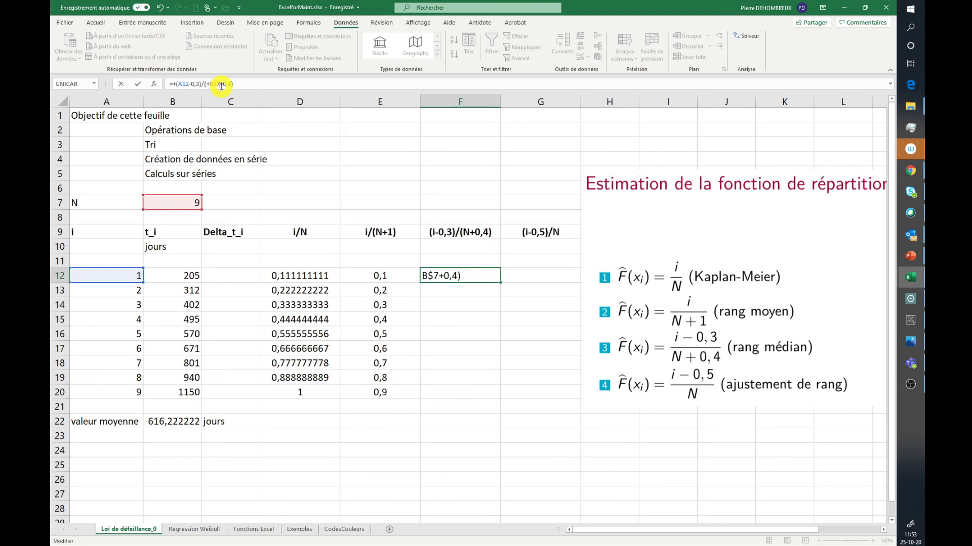
{"action": "key", "text": "Return"}
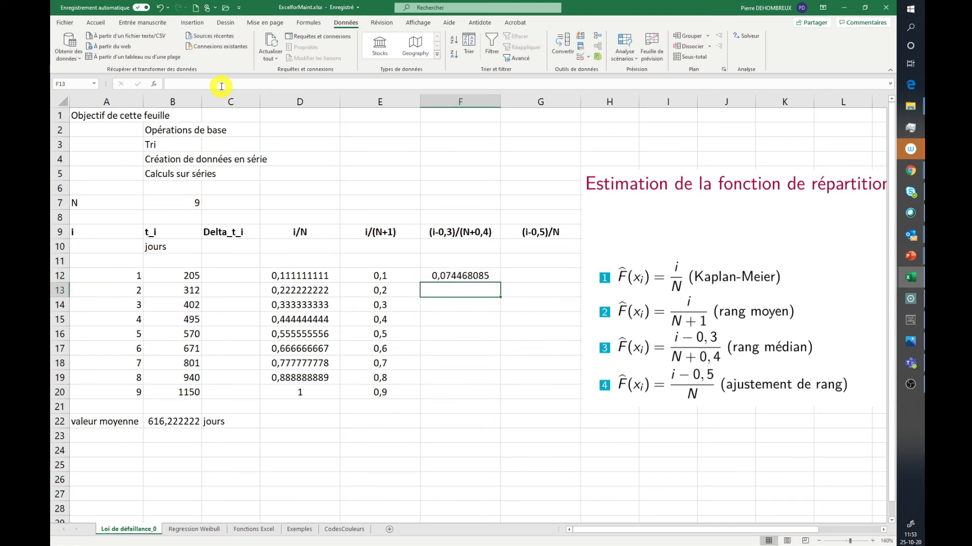
{"action": "left_click", "coordinate": [463, 276]}
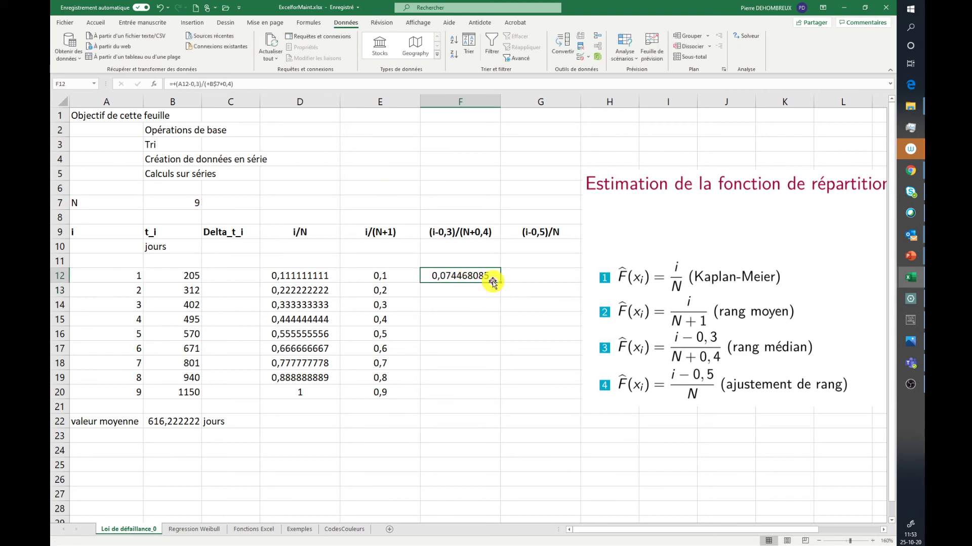
{"action": "left_click_drag", "start_coordinate": [499, 282], "coordinate": [483, 402]}
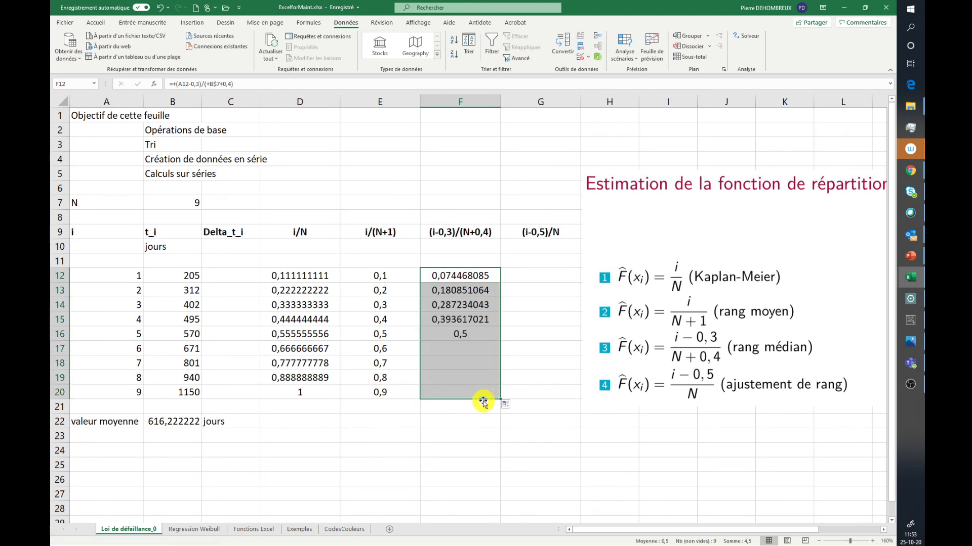
- Enter the rank-adjustment estimate in G12 as +(A12-0,5)/$B$7, with an absolute reference to N
{"action": "left_click", "coordinate": [531, 276]}
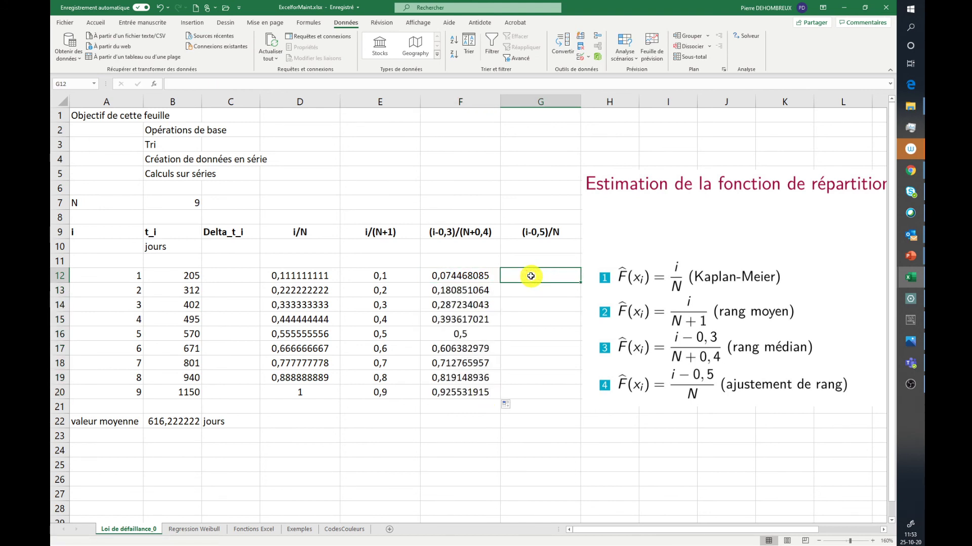
{"action": "type", "text": "+"}
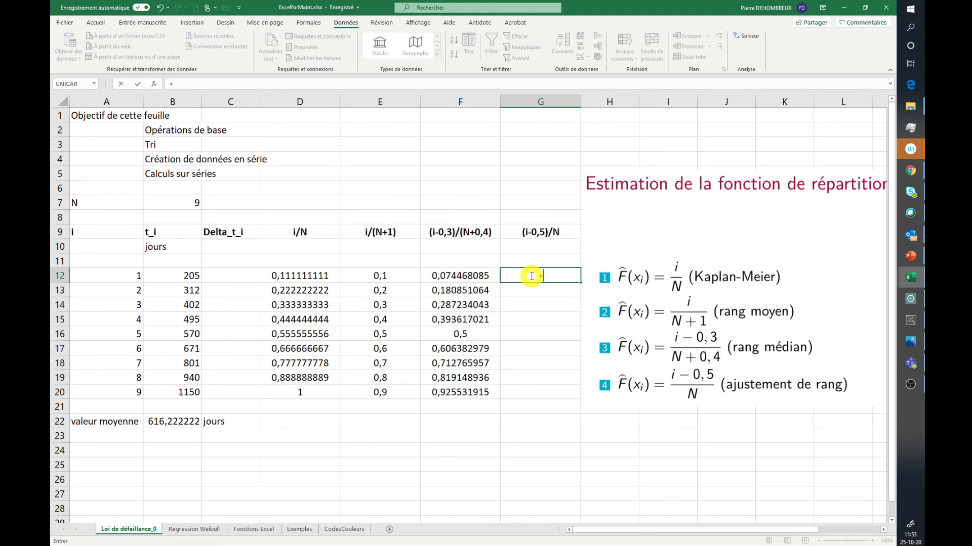
{"action": "type", "text": "("}
{"action": "key", "text": "Left"}
{"action": "key", "text": "Left"}
{"action": "key", "text": "Left"}
{"action": "key", "text": "Left"}
{"action": "key", "text": "Left"}
{"action": "key", "text": "Left"}
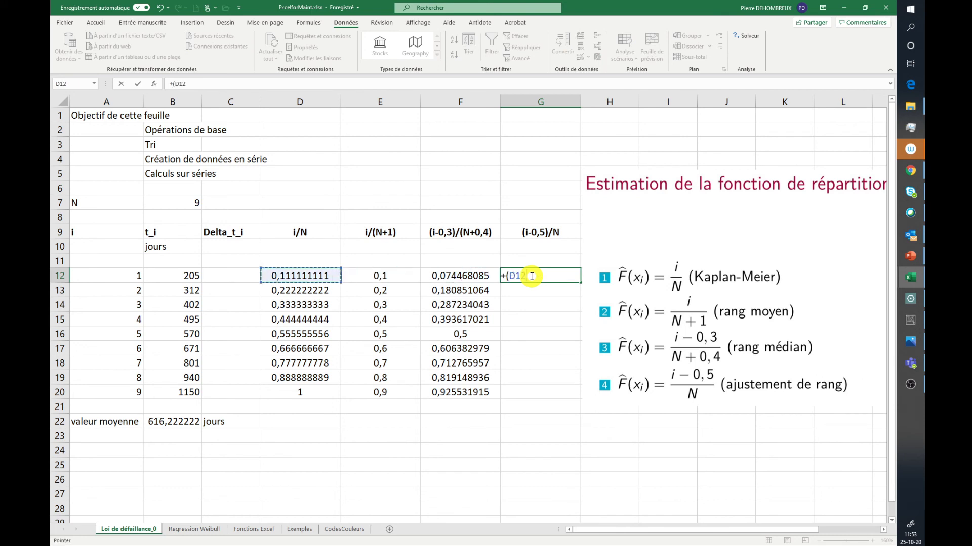
{"action": "type", "text": "-0,"}
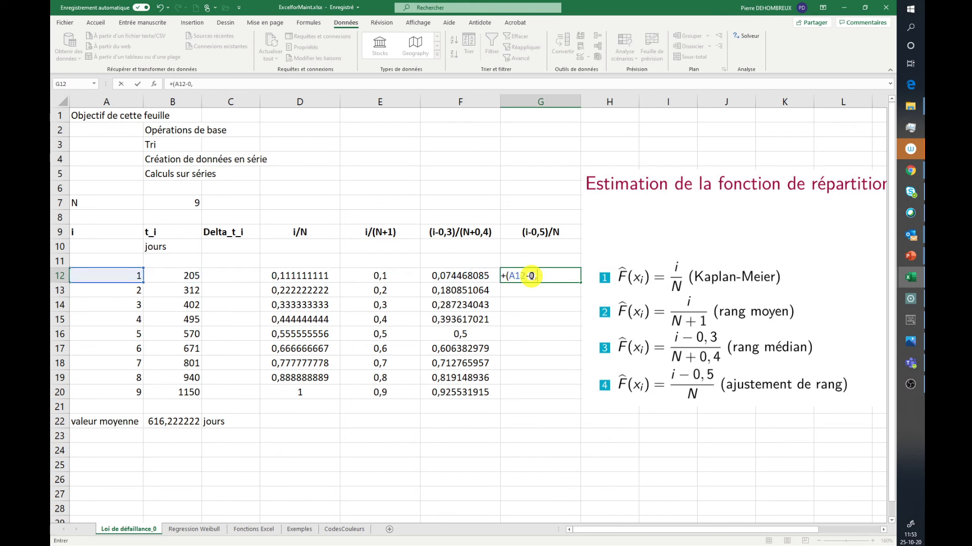
{"action": "type", "text": "5)/"}
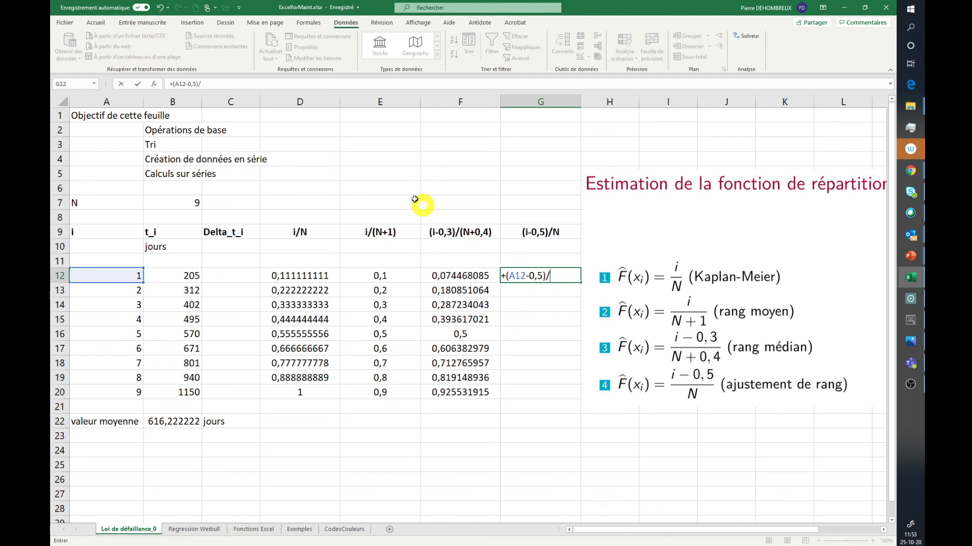
{"action": "left_click", "coordinate": [193, 202]}
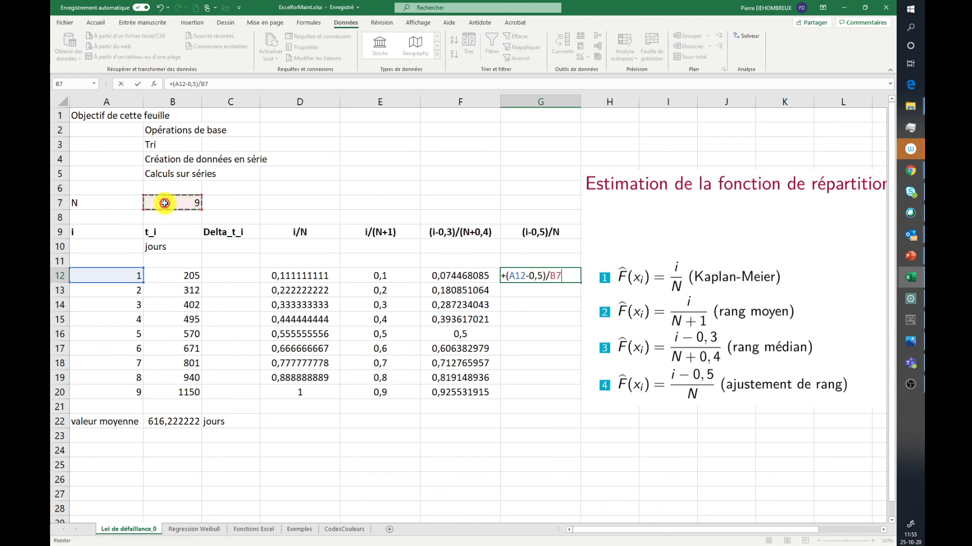
{"action": "left_click", "coordinate": [204, 84]}
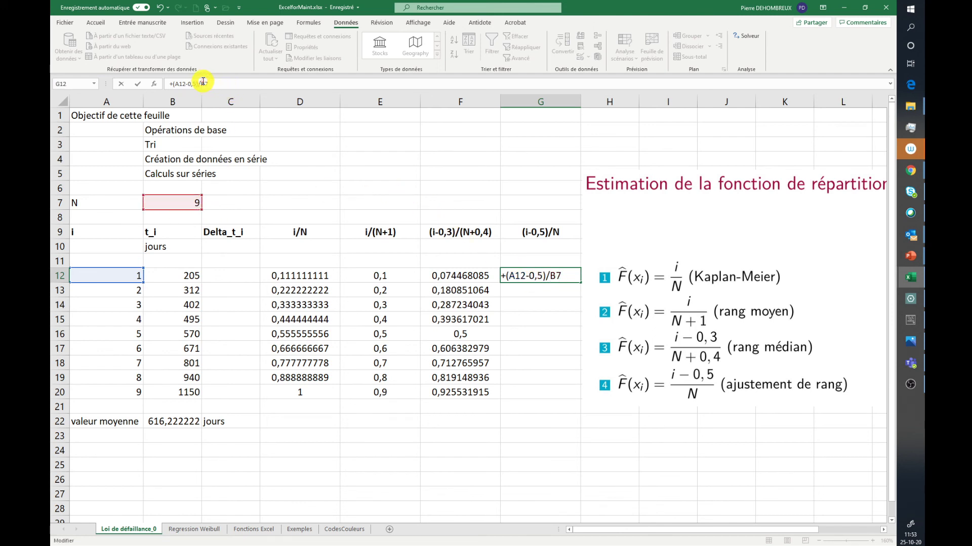
{"action": "type", "text": "$0"}
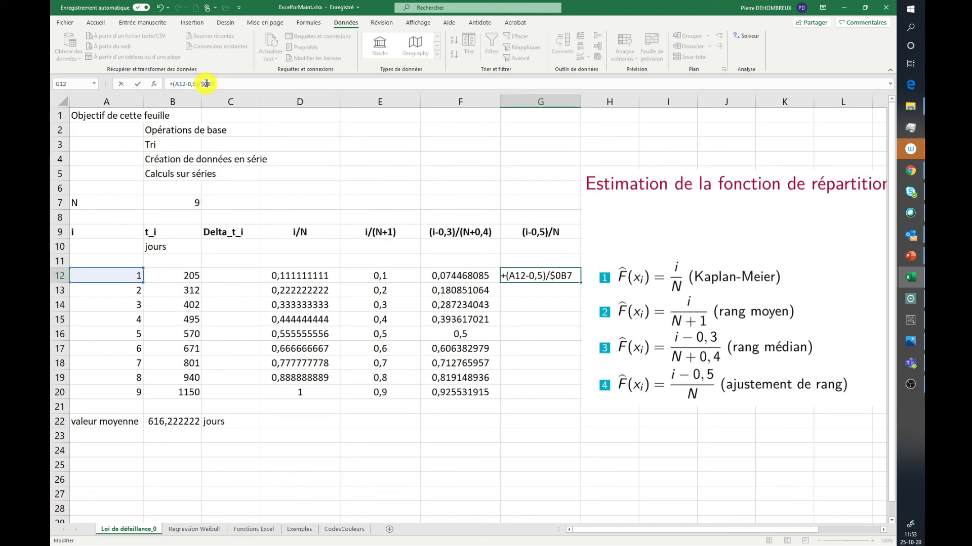
{"action": "key", "text": "BackSpace"}
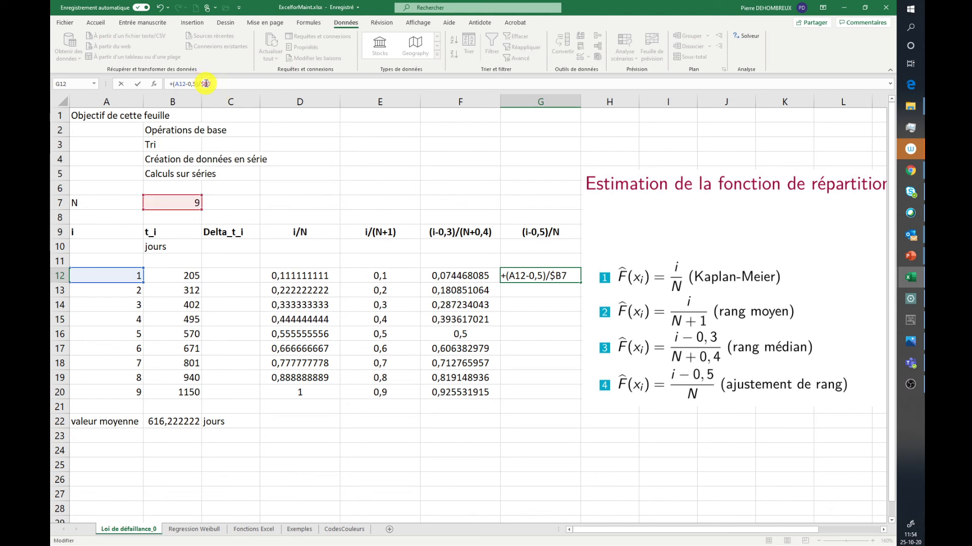
{"action": "type", "text": "$"}
{"action": "key", "text": "Return"}
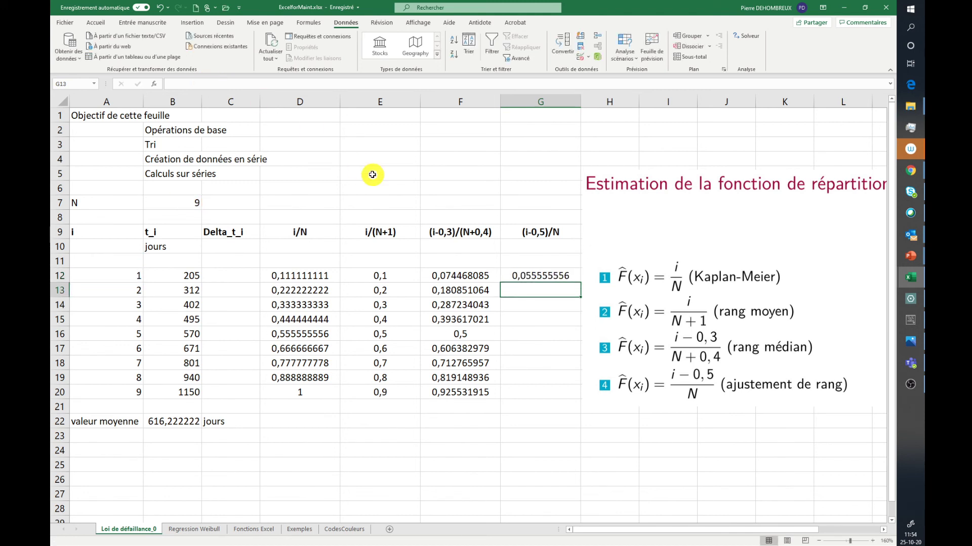
- Fill the (i-0,5)/N formula from G12 down to G20 and keep the formula picture beside the table, level with the data rows
{"action": "left_click", "coordinate": [513, 275]}
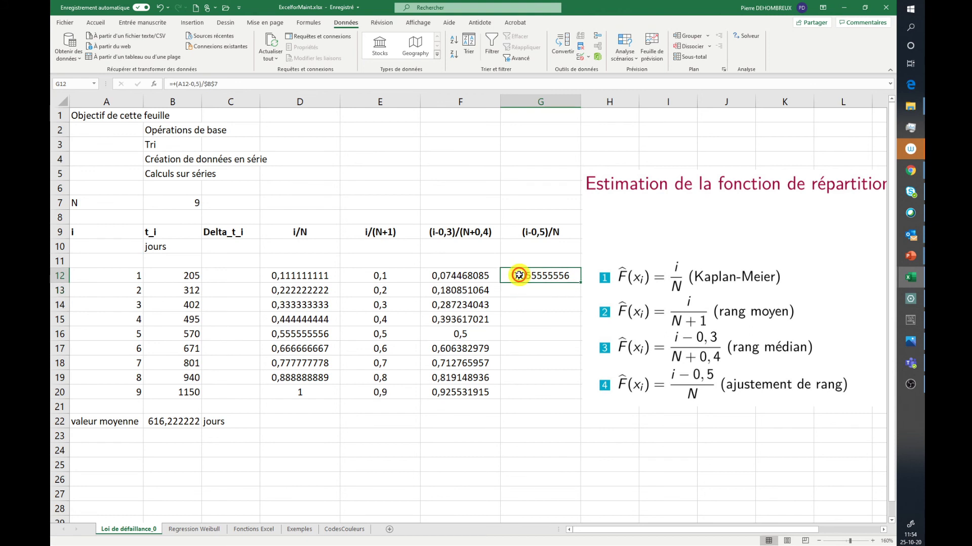
{"action": "left_click_drag", "start_coordinate": [580, 286], "coordinate": [597, 306]}
{"action": "left_click", "coordinate": [527, 276]}
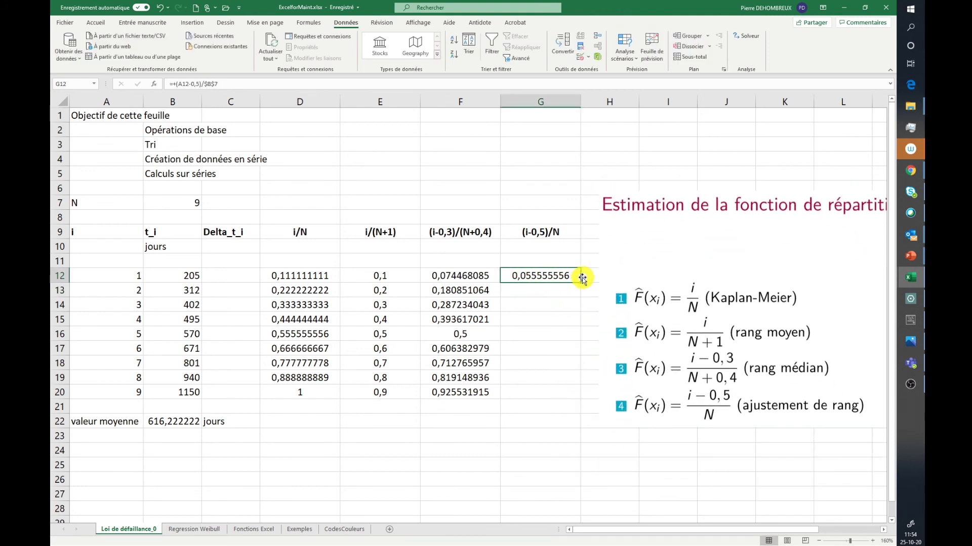
{"action": "left_click_drag", "start_coordinate": [580, 281], "coordinate": [557, 404]}
{"action": "left_click", "coordinate": [557, 403]}
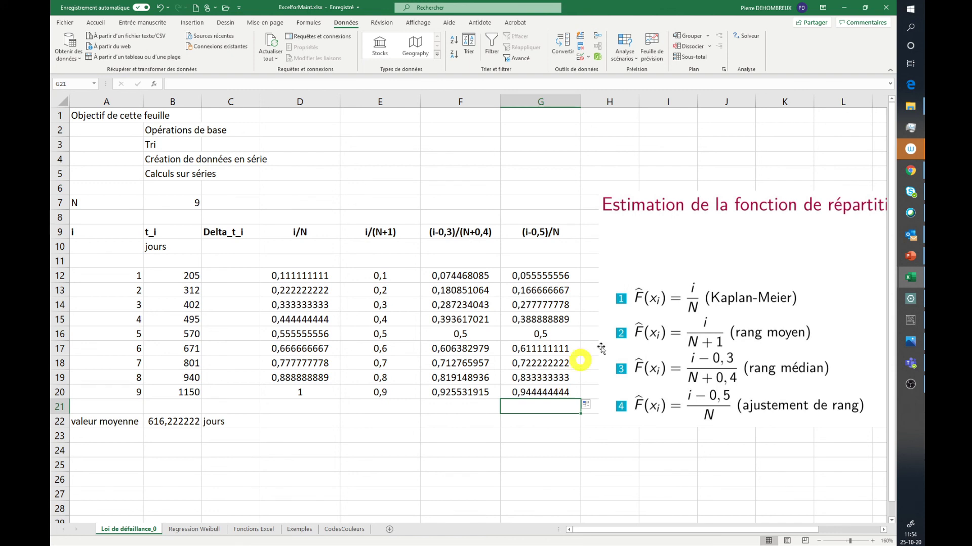
{"action": "left_click_drag", "start_coordinate": [675, 293], "coordinate": [668, 274]}
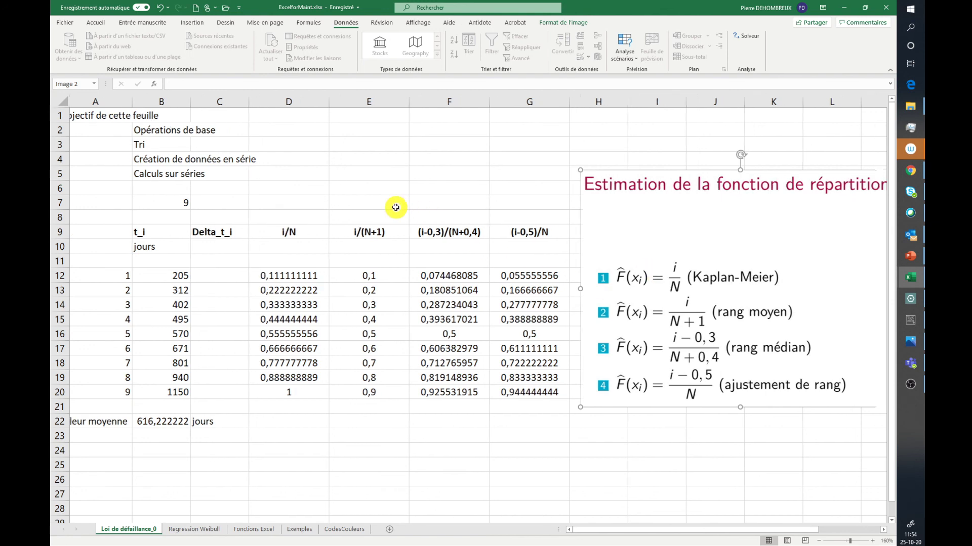
- Enter the first two Delta_t_i formulas, =B12 in C12 and +B13-B12 in C13
{"action": "left_click", "coordinate": [237, 276]}
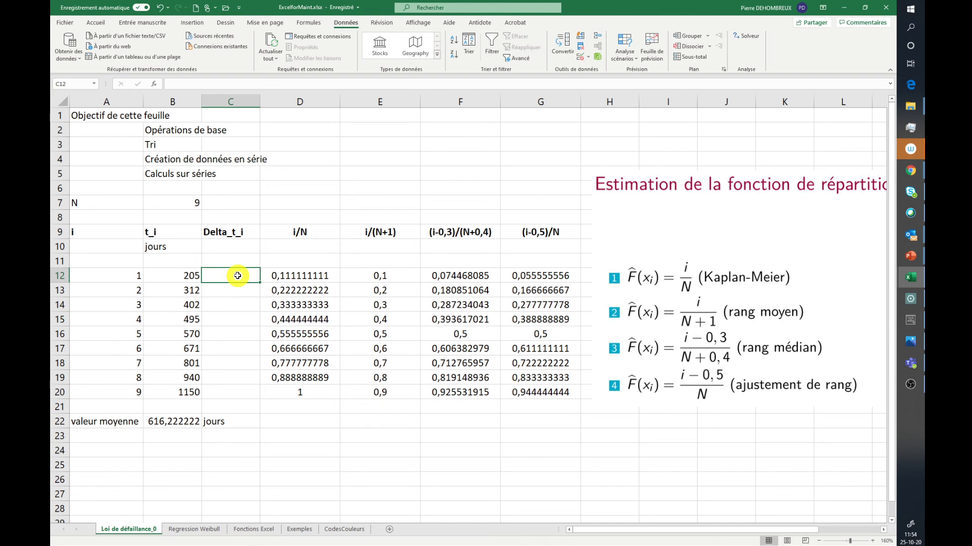
{"action": "type", "text": "=B12"}
{"action": "key", "text": "Return"}
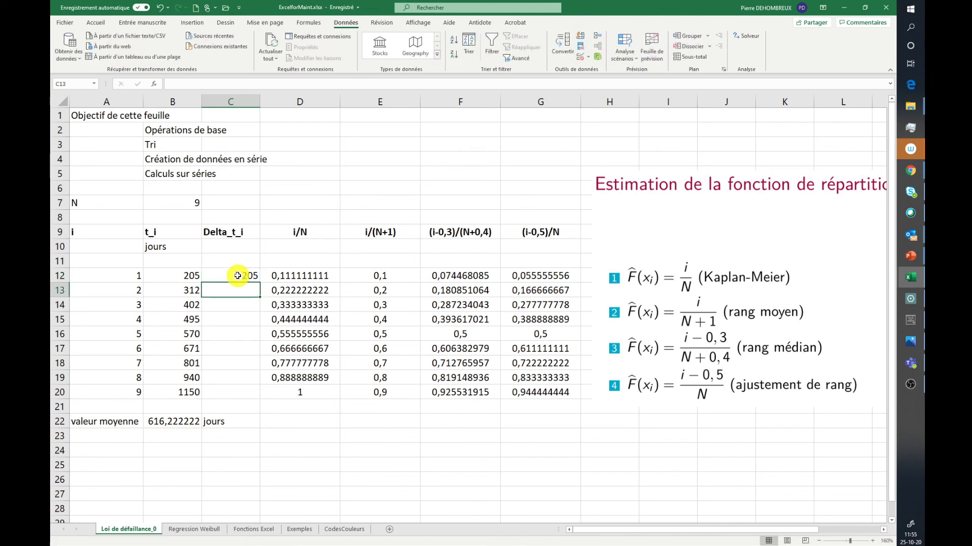
{"action": "type", "text": "+"}
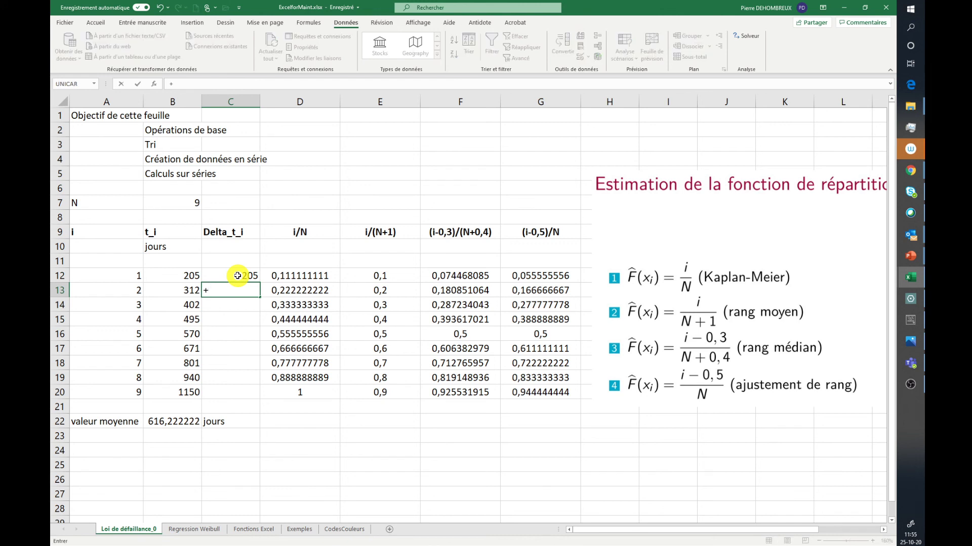
{"action": "type", "text": "B13-"}
{"action": "left_click", "coordinate": [237, 275]}
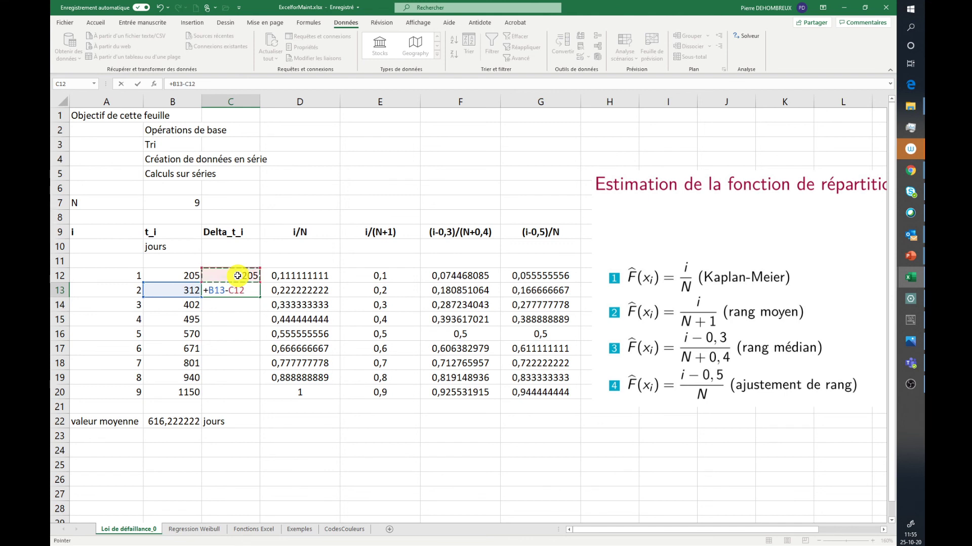
{"action": "key", "text": "Return"}
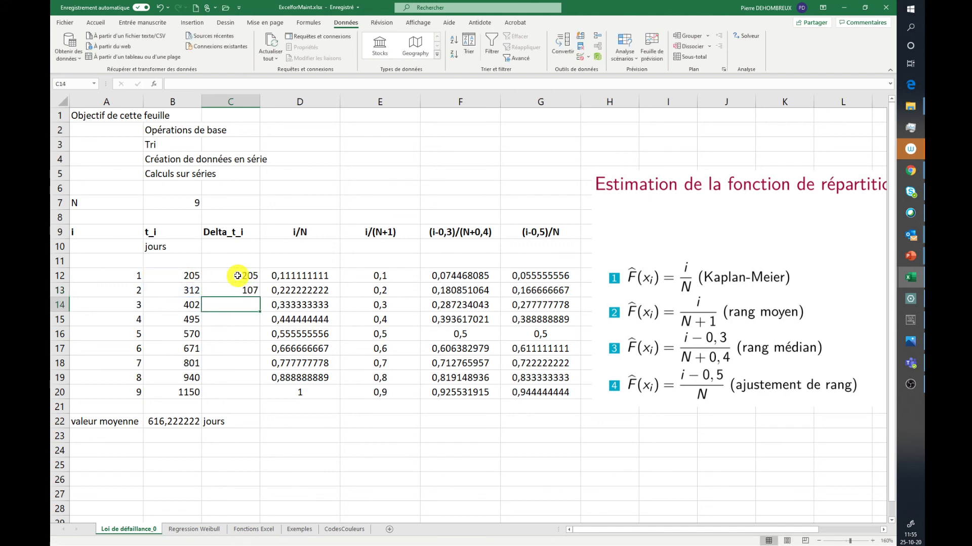
- Fill the time-difference formula from C13 down to C20 and check the copied formulas in C20, C19, C14 and C15
{"action": "left_click", "coordinate": [246, 290]}
{"action": "left_click_drag", "start_coordinate": [260, 299], "coordinate": [249, 393]}
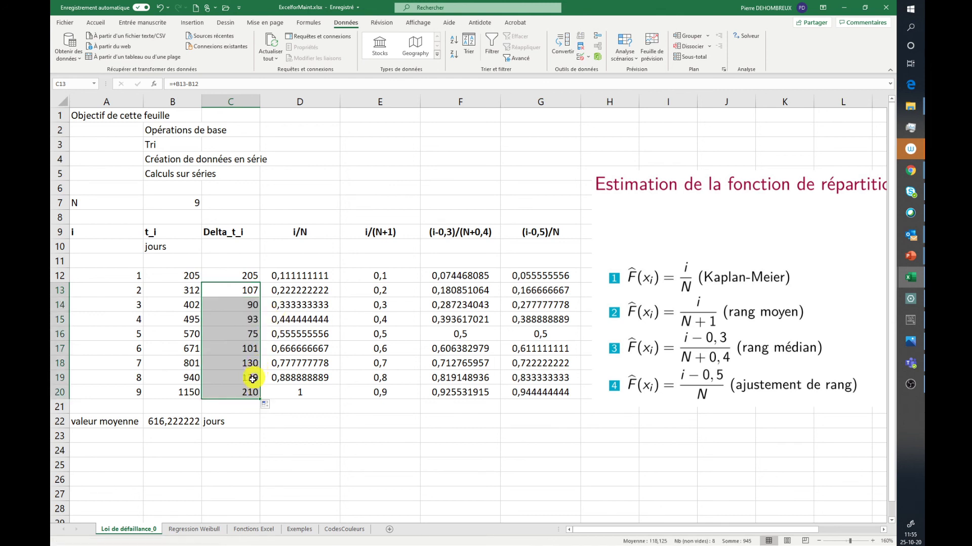
{"action": "left_click", "coordinate": [218, 392]}
{"action": "left_click", "coordinate": [221, 378]}
{"action": "left_click", "coordinate": [222, 309]}
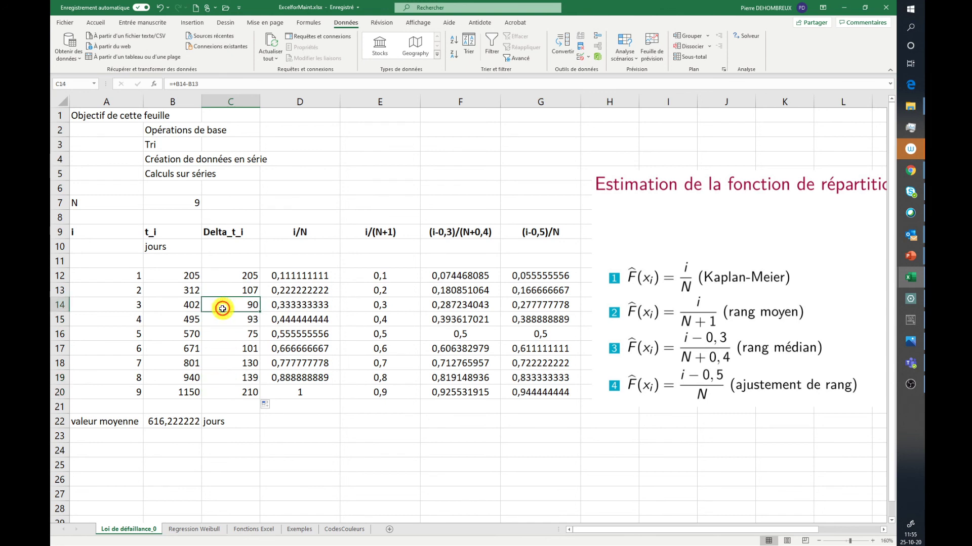
{"action": "left_click", "coordinate": [224, 319]}
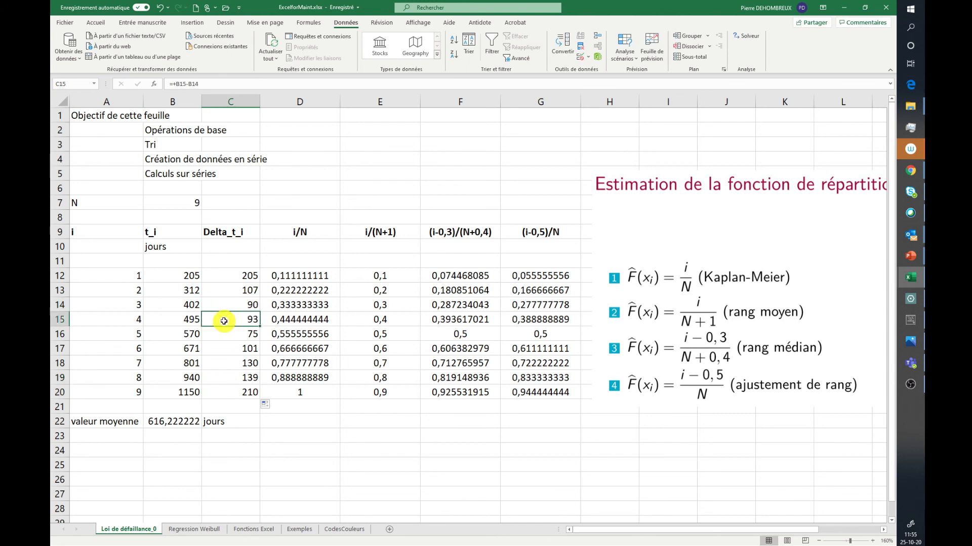